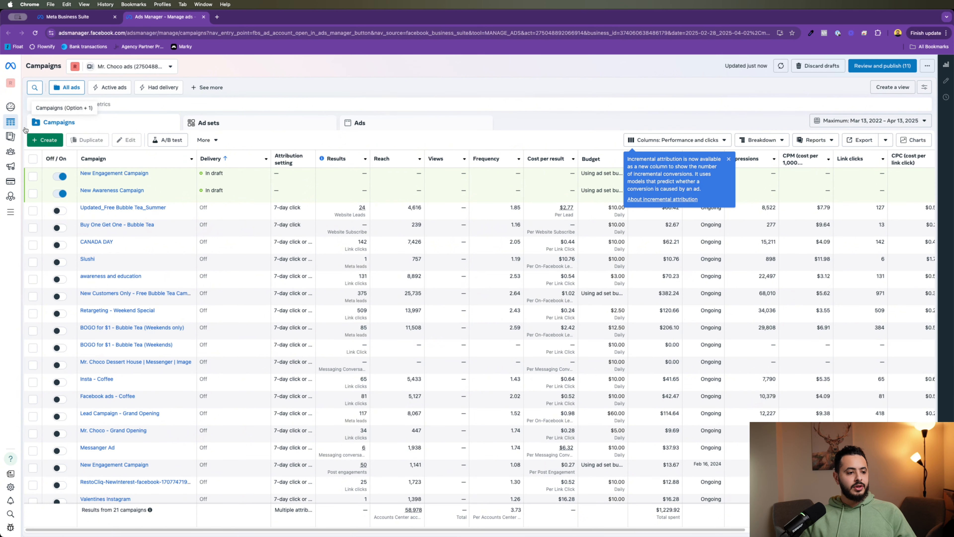
Open the ad account's Audiences and start a new custom audience with Website as its source
mouse_move(18, 141)
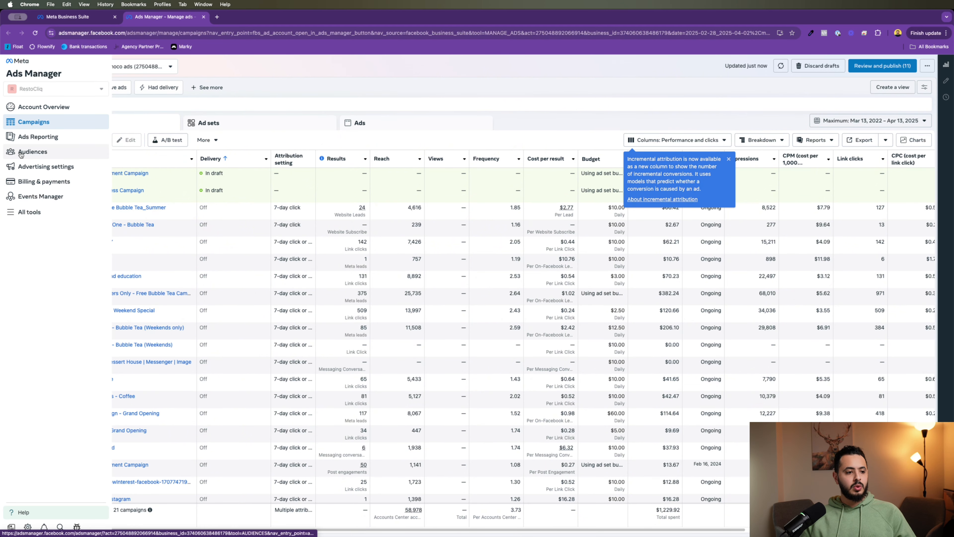
left_click(45, 159)
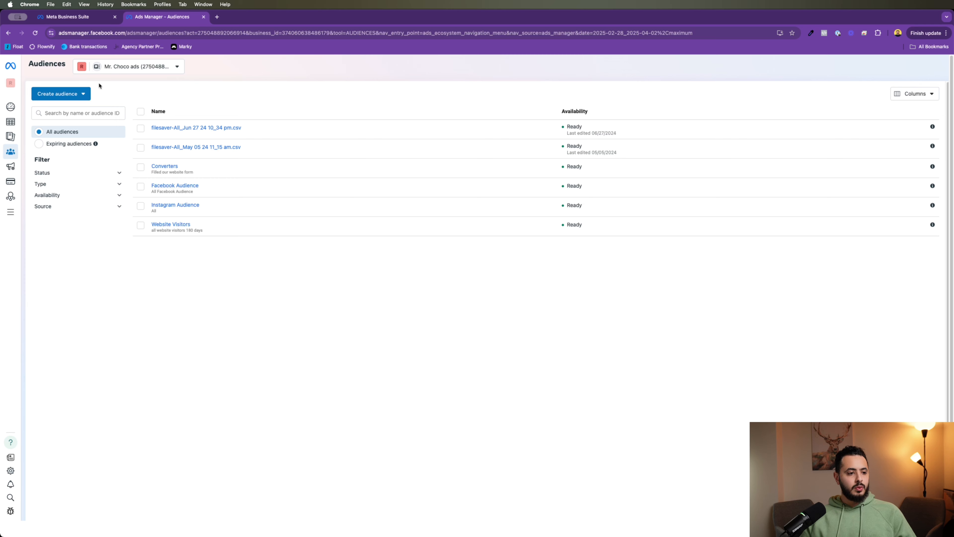
left_click(87, 99)
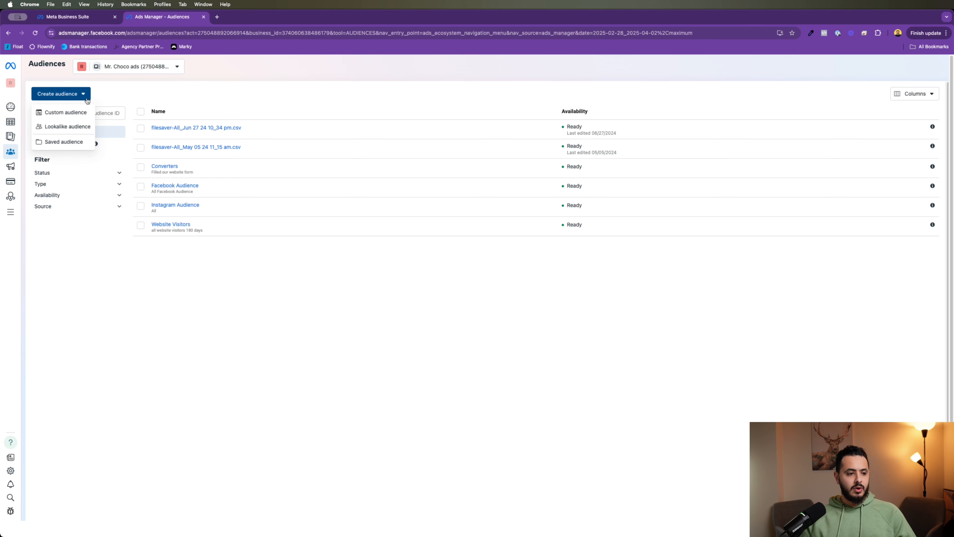
mouse_move(75, 113)
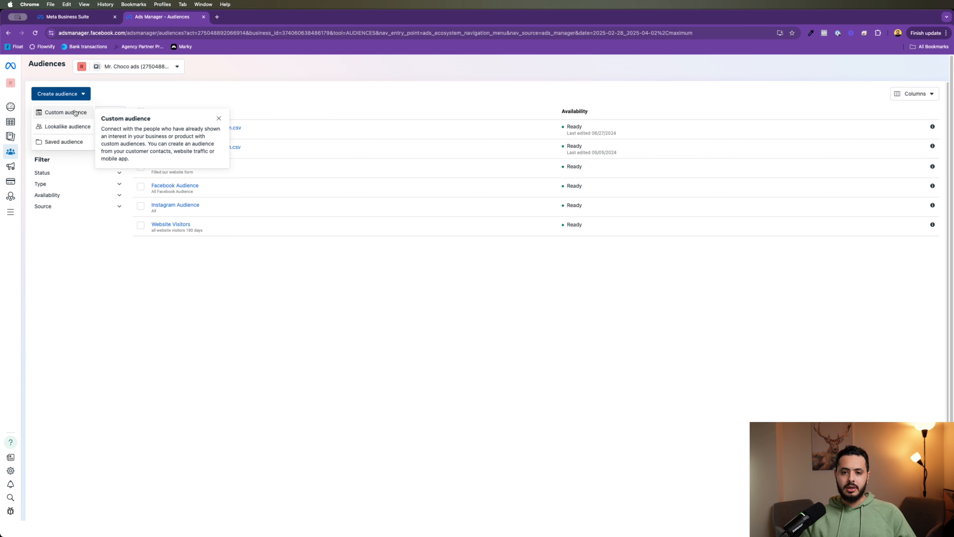
left_click(75, 113)
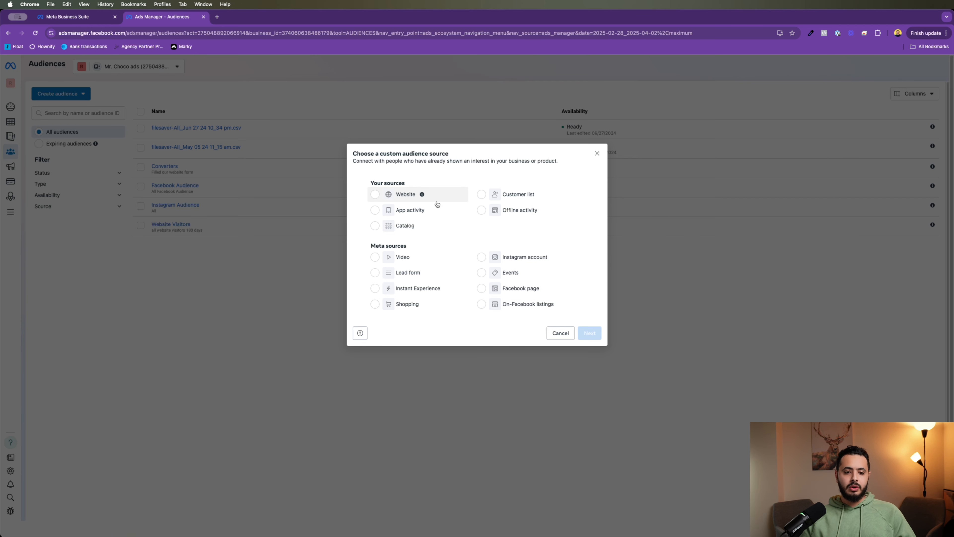
left_click(409, 201)
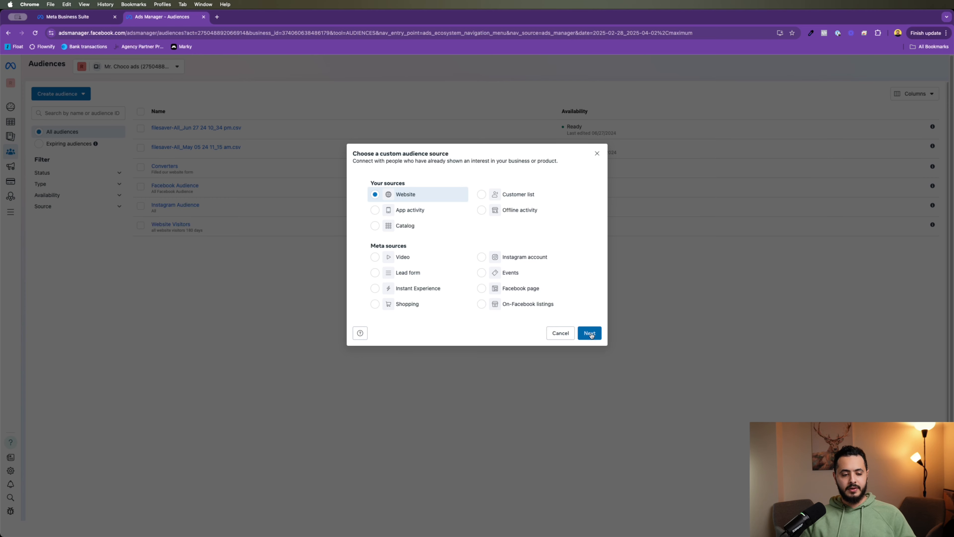
left_click(589, 333)
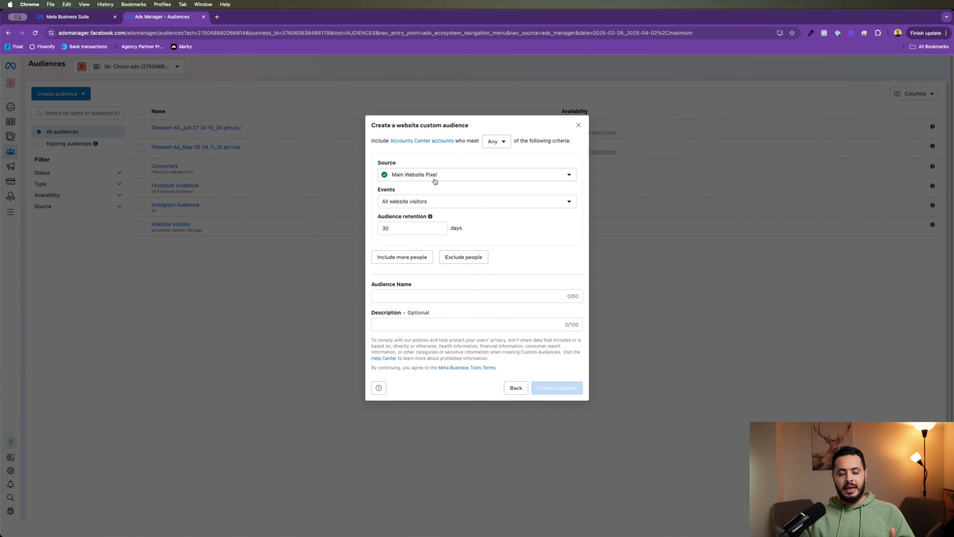
Keep Main Website Pixel as the source, and target people who visited specific web pages with a URL rule set to equals
left_click(435, 175)
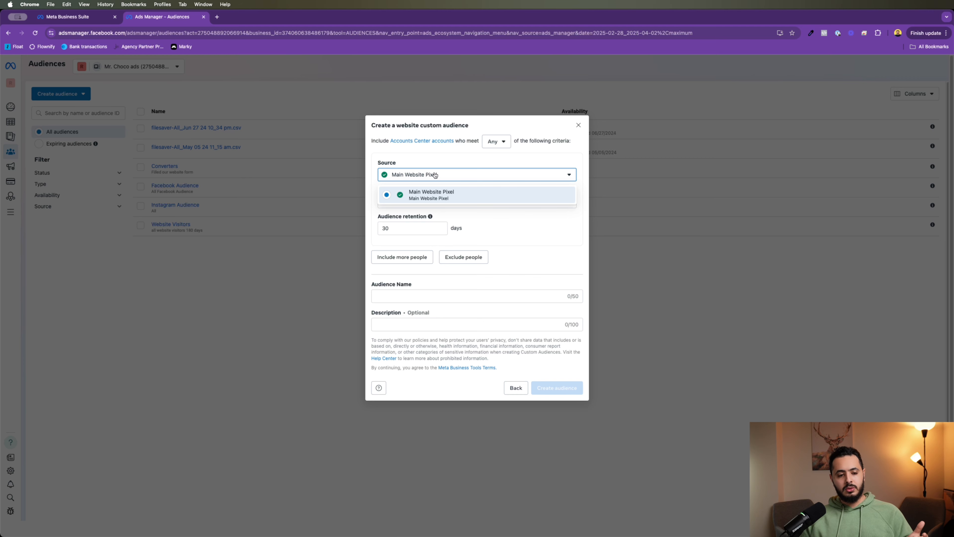
left_click(442, 167)
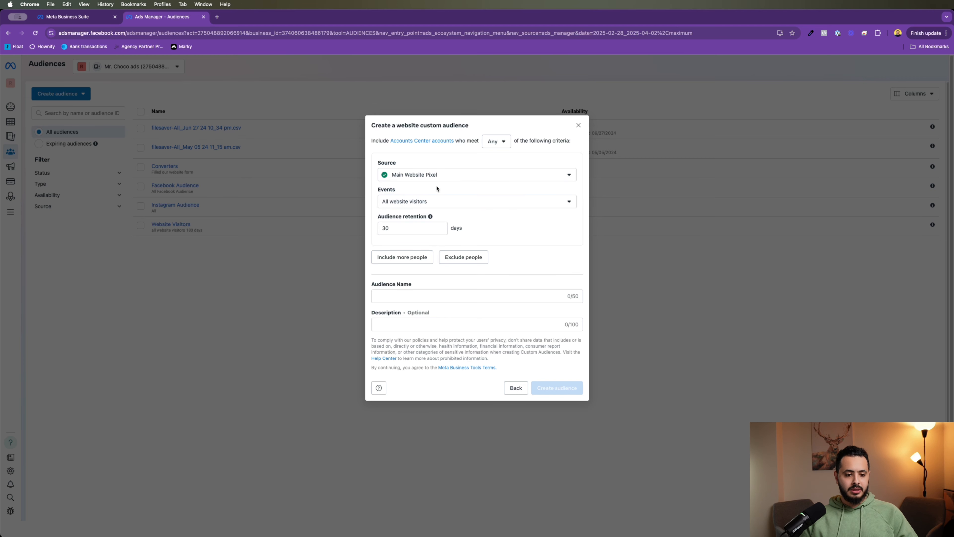
left_click(423, 208)
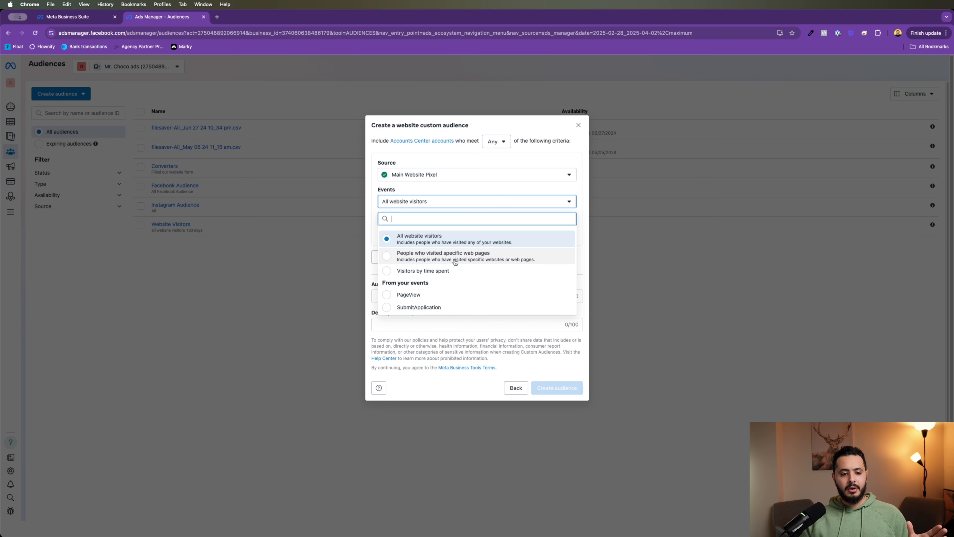
left_click(455, 262)
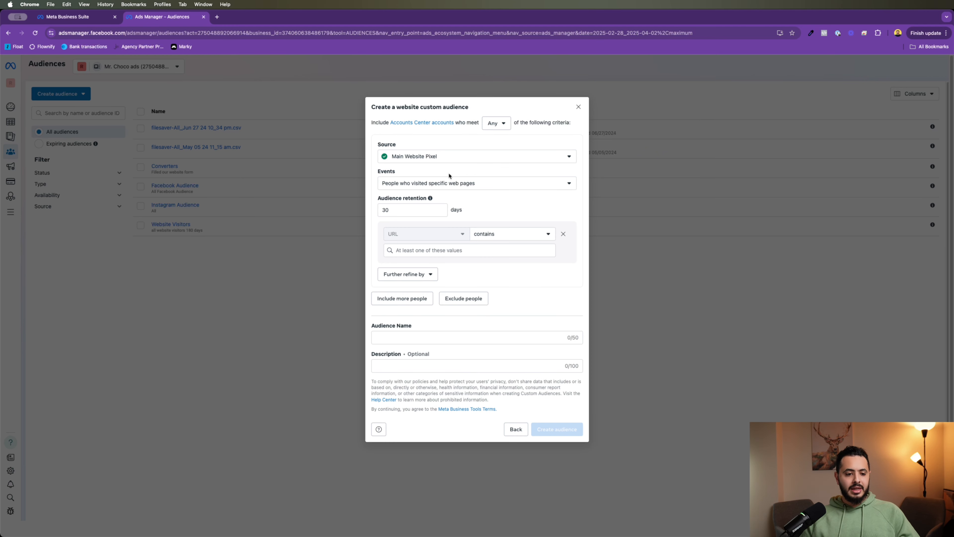
left_click(502, 233)
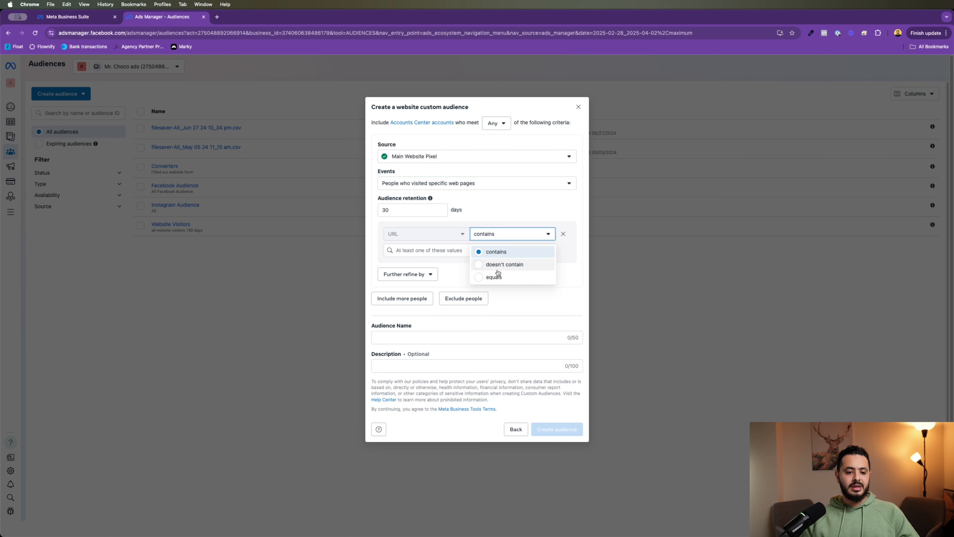
left_click(494, 276)
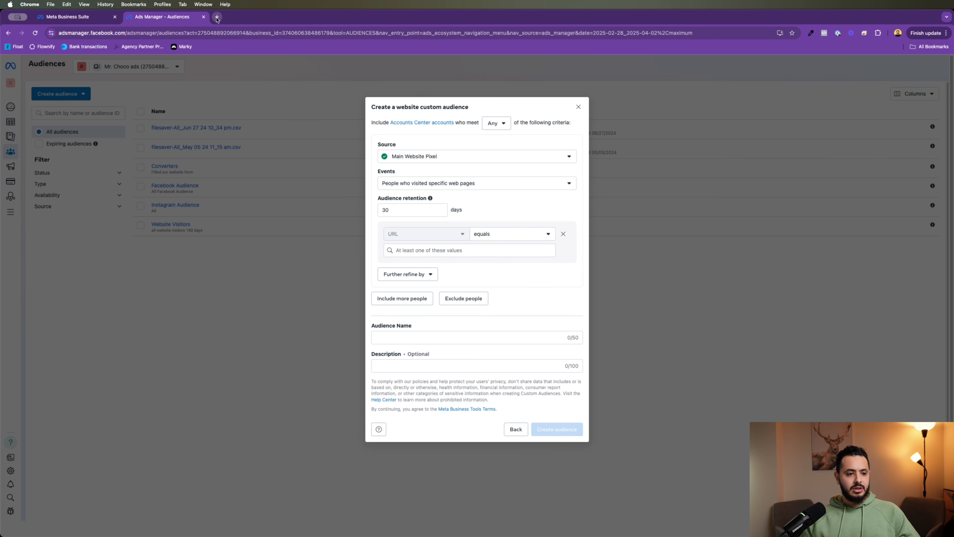
Search Google for "restaurants near me" in a new browser tab and open the Kebab 49 - Turkish Restaurant website
left_click(217, 17)
type("rest")
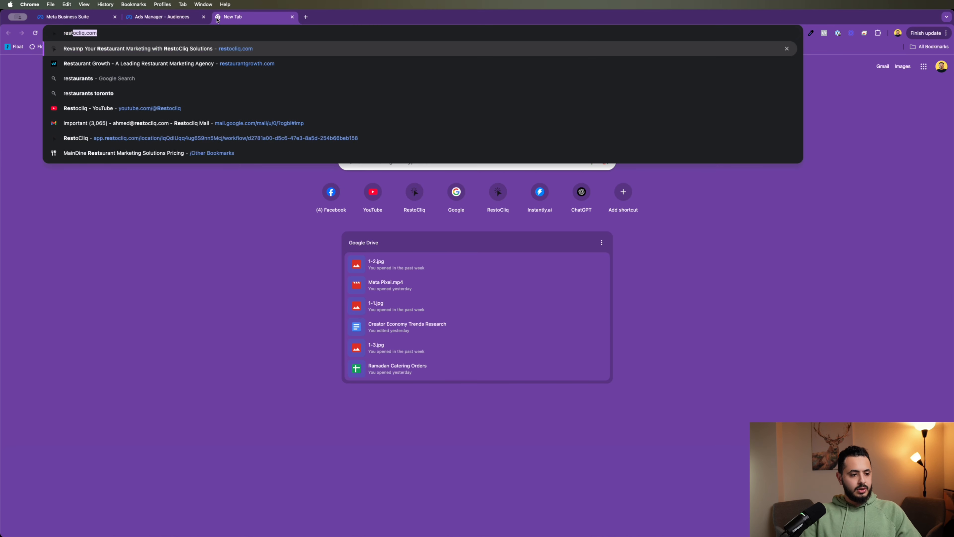
type("aurants nea")
key("Return")
scroll(347, 274, "down", 10)
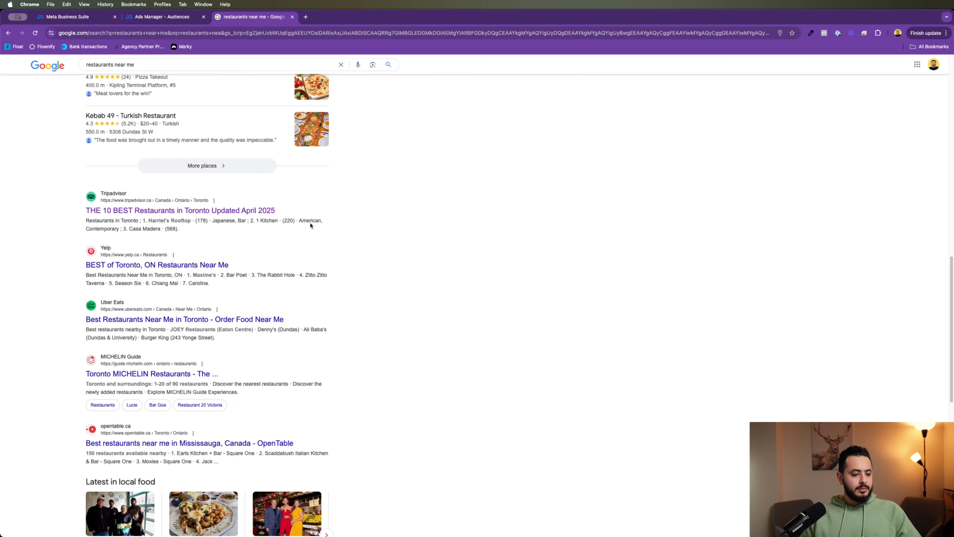
scroll(234, 171, "up", 2)
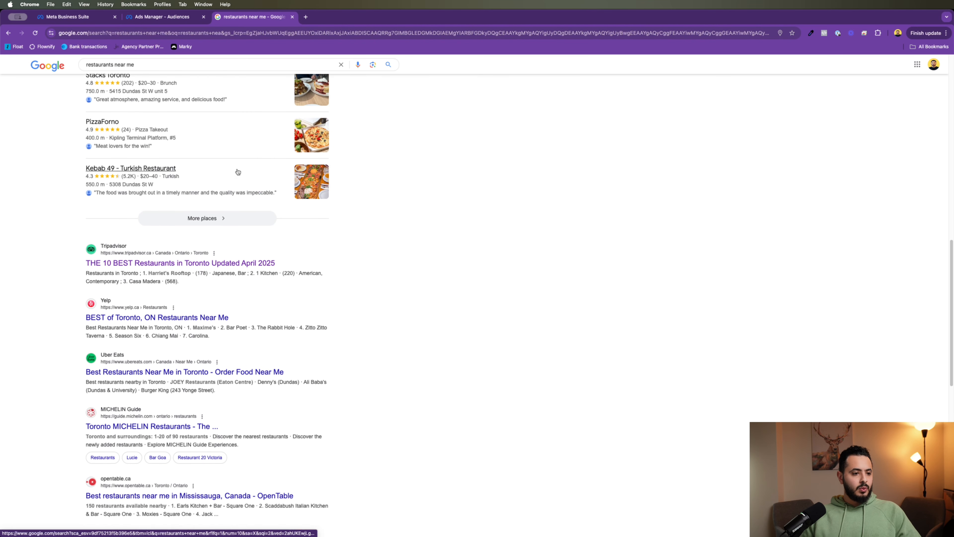
left_click(155, 175)
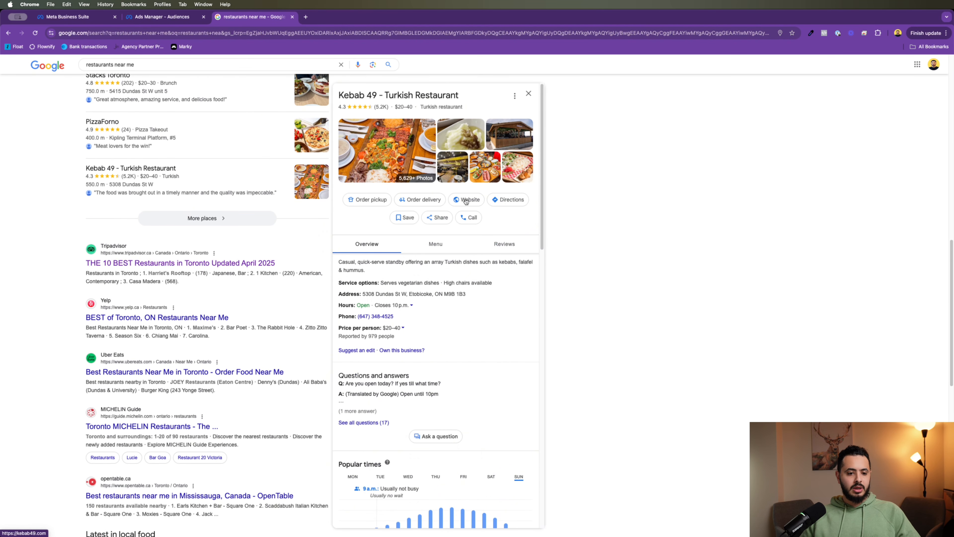
left_click(465, 199)
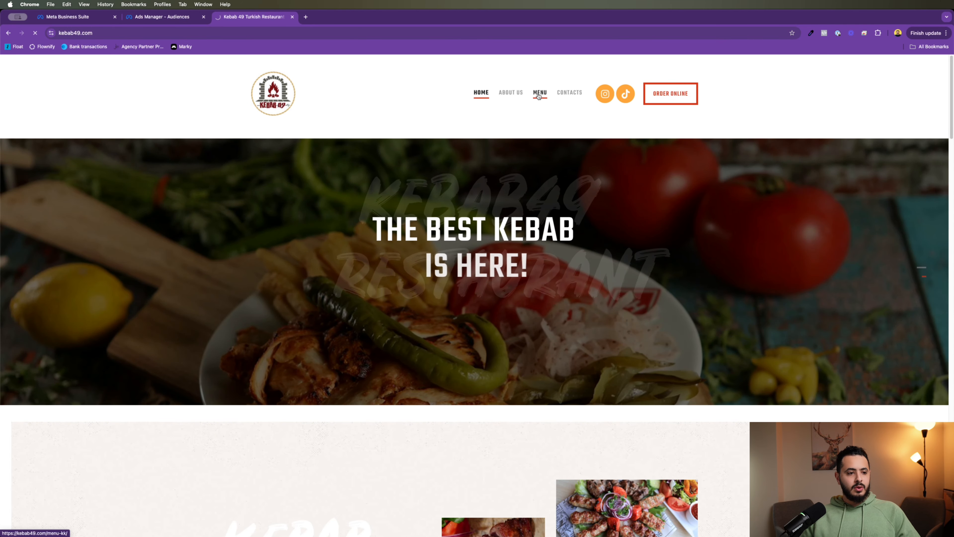
left_click(539, 94)
left_click(225, 32)
key("super+c")
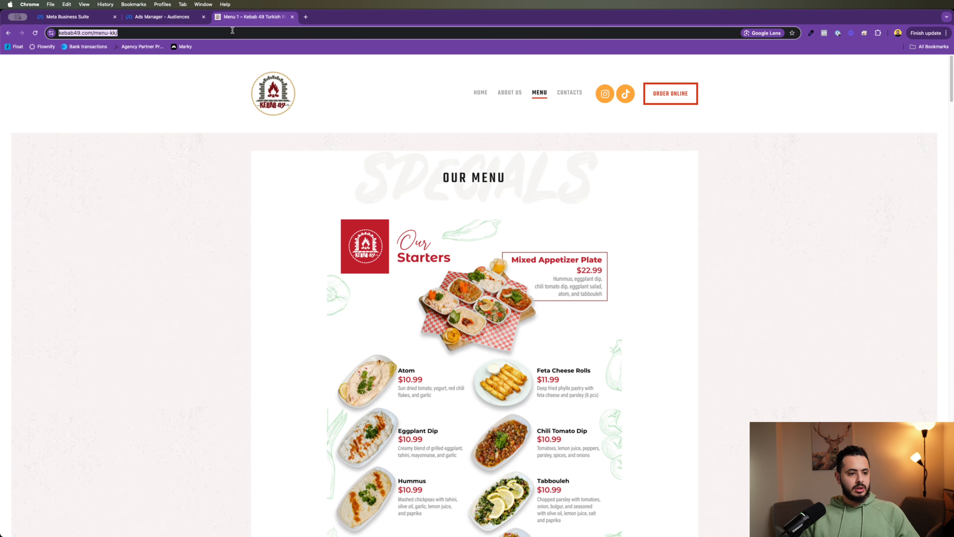
left_click(149, 18)
left_click(436, 250)
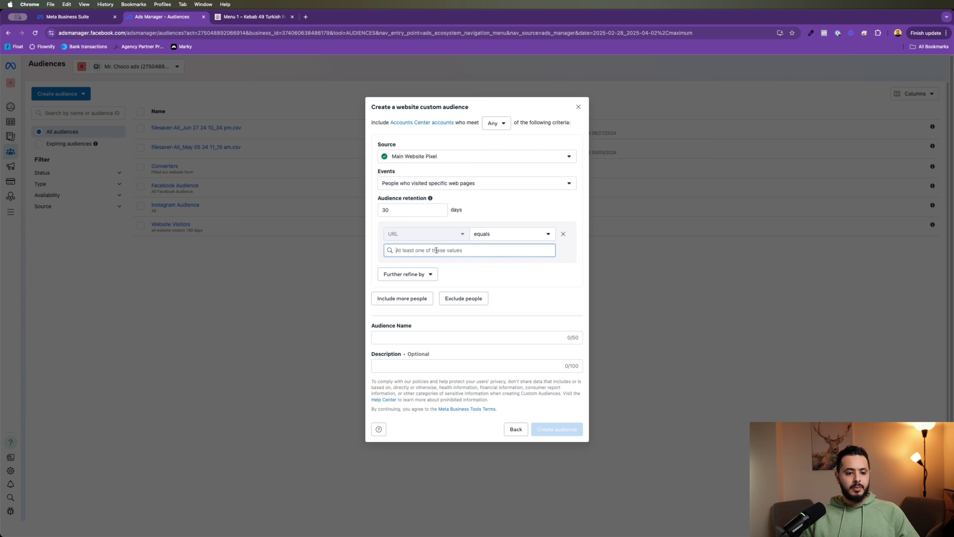
key("super+v")
key("Return")
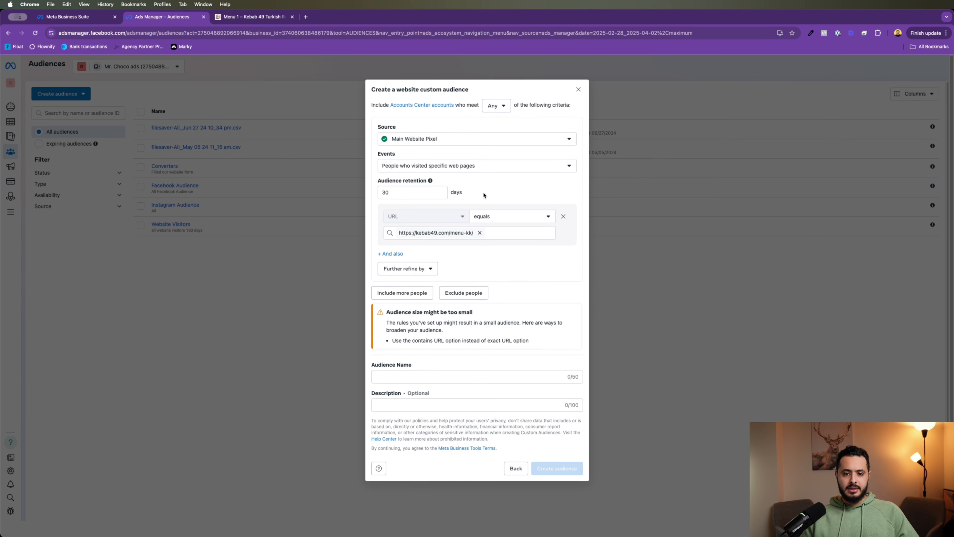
Name the audience "Website Menu Visitors/Qr code scans", create it, and check its availability in the audience list
left_click(415, 375)
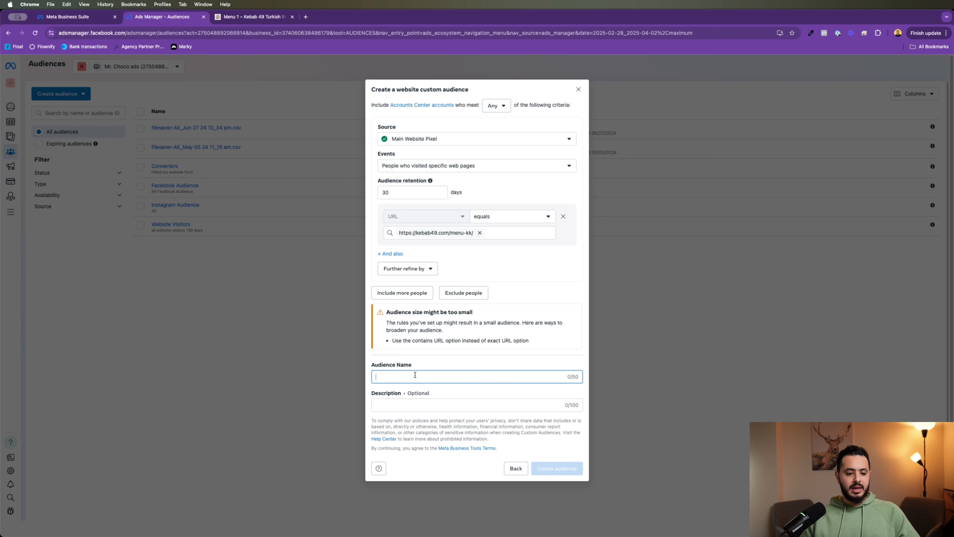
type("Web")
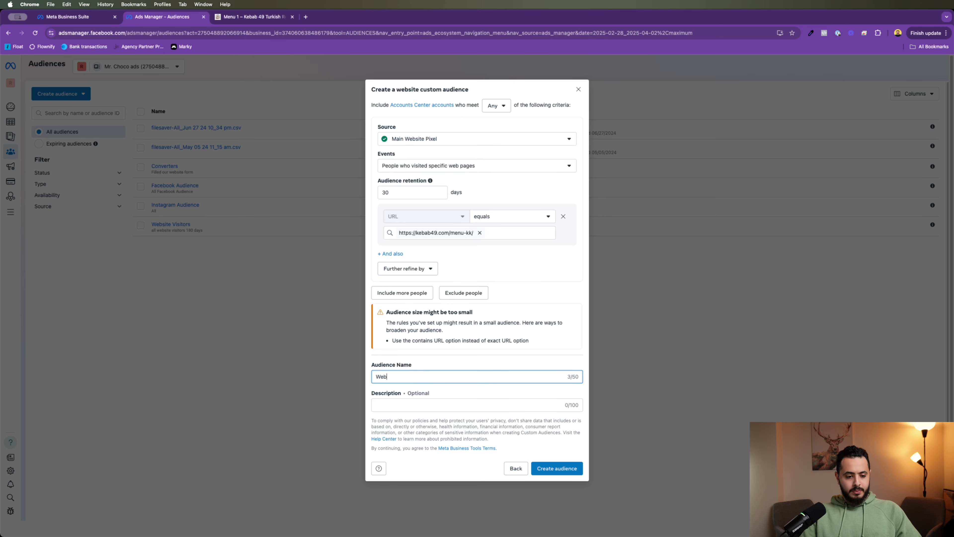
type("site Menu Visitors/Qr c")
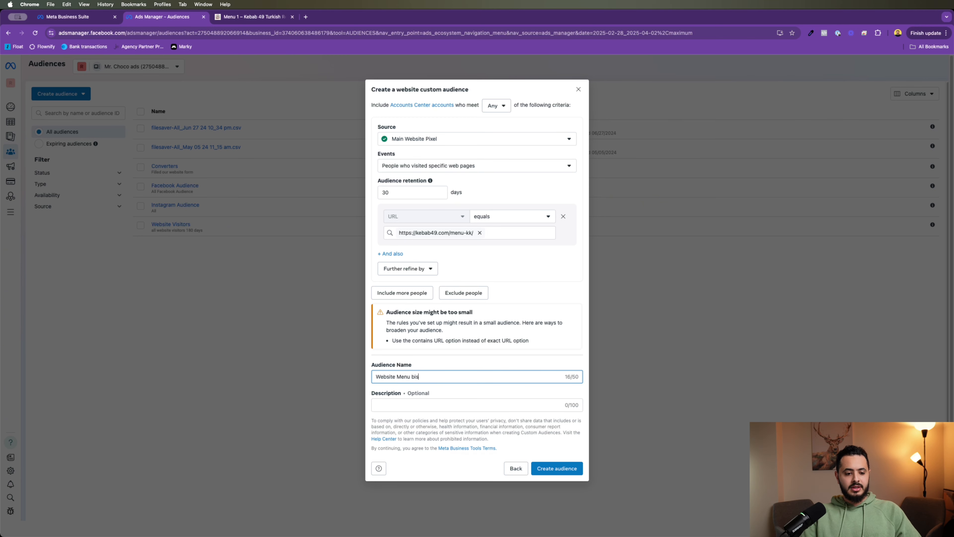
type("ode scans")
key("Tab")
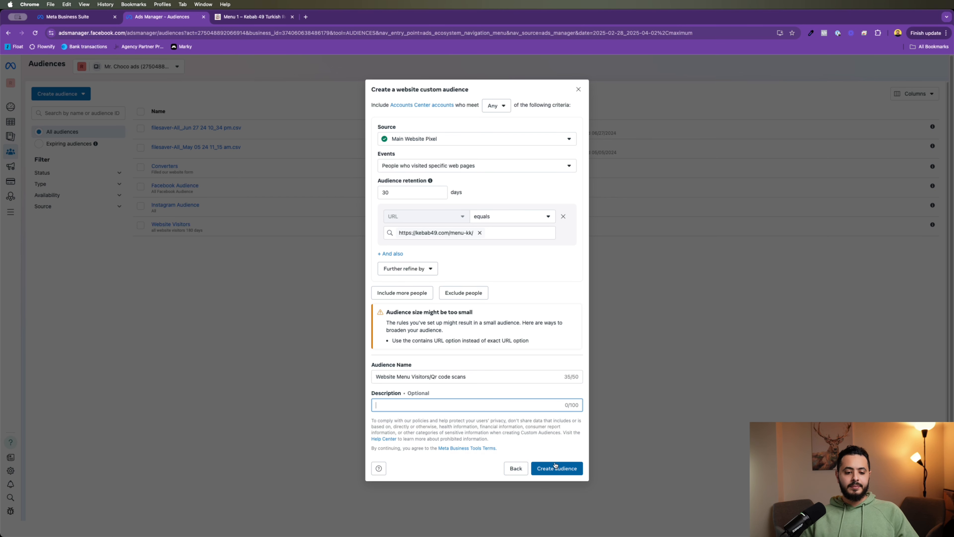
left_click(554, 466)
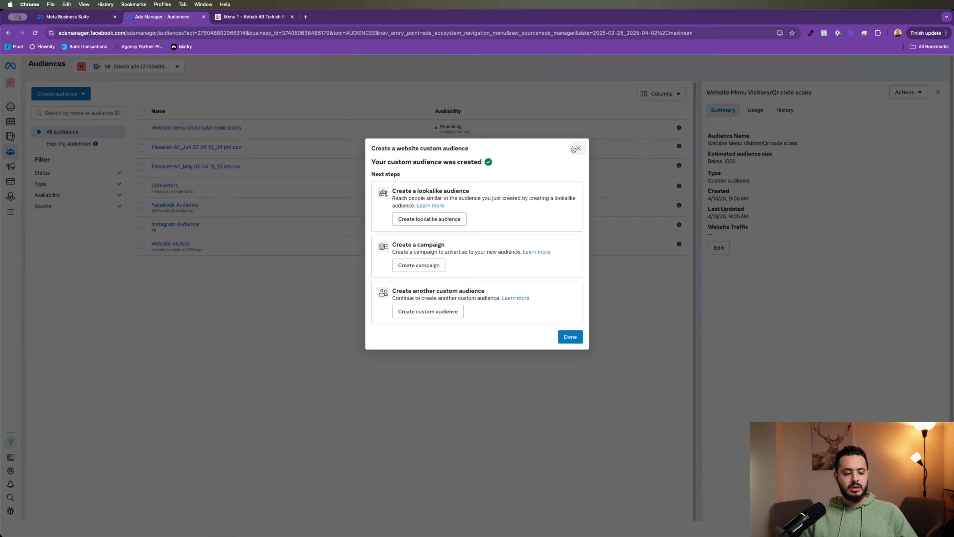
left_click(578, 149)
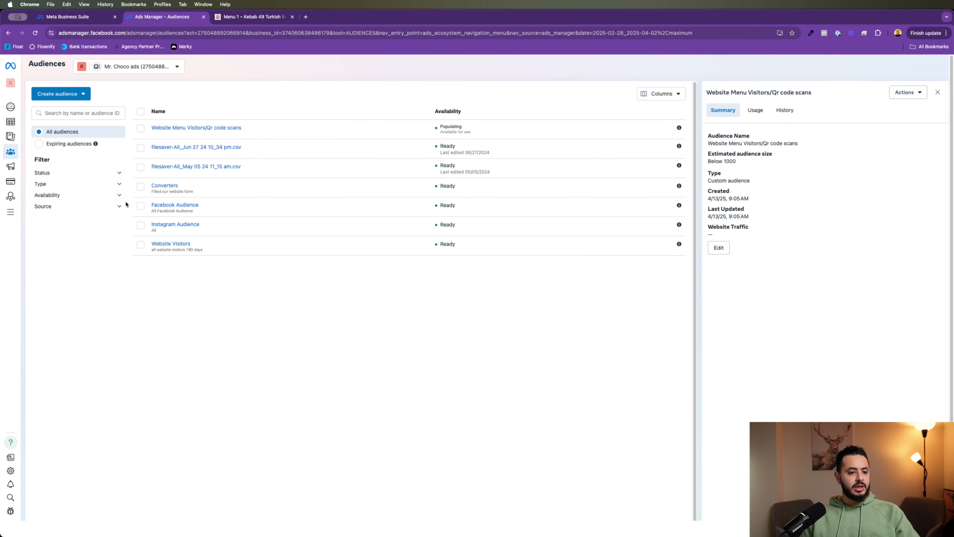
mouse_move(241, 129)
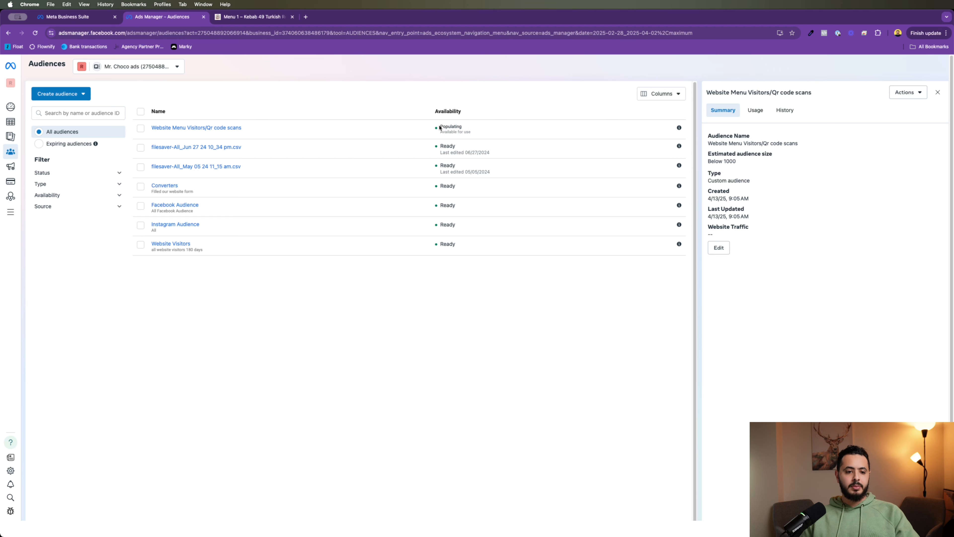
mouse_move(440, 127)
left_mouse_down()
mouse_move(461, 126)
mouse_move(434, 125)
left_mouse_up()
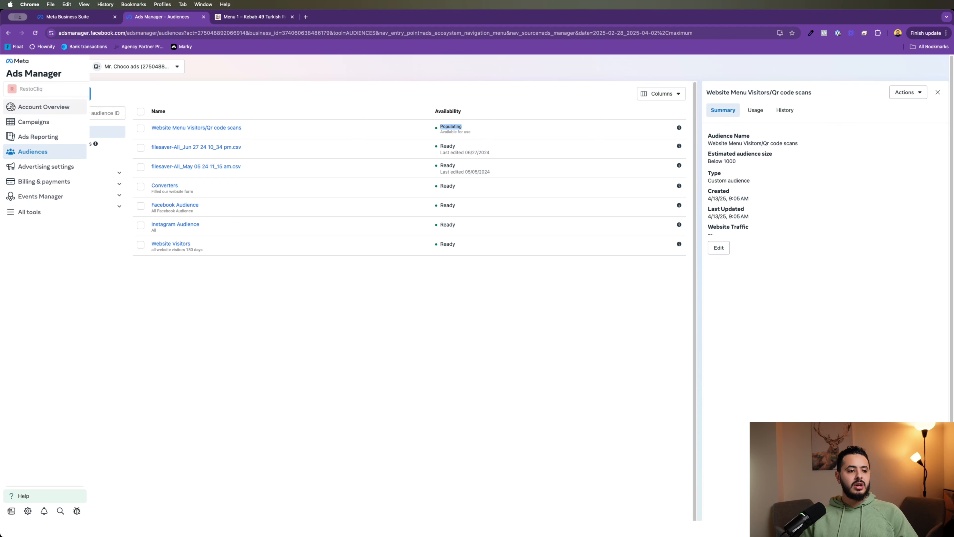
Create a new auction campaign with the Traffic objective from the Campaigns page
left_click(33, 107)
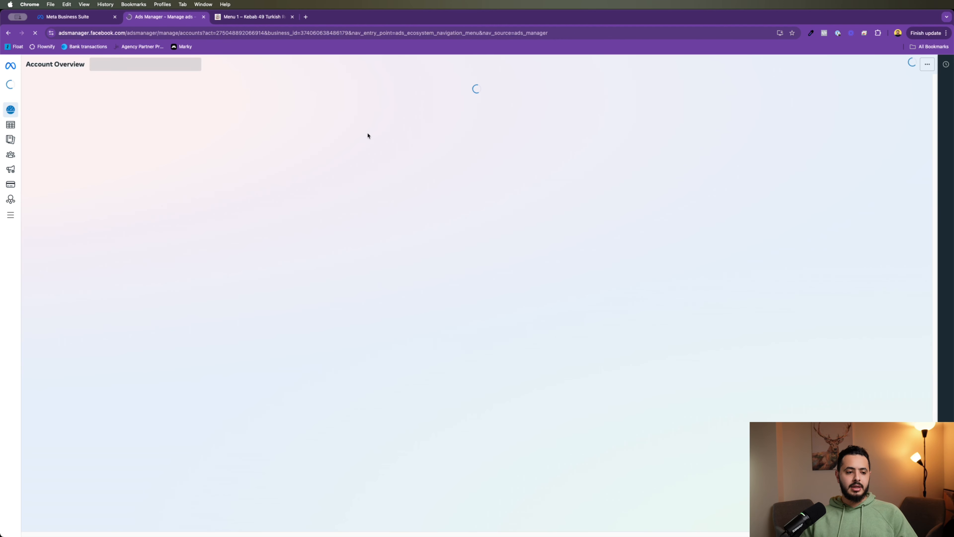
left_click(17, 123)
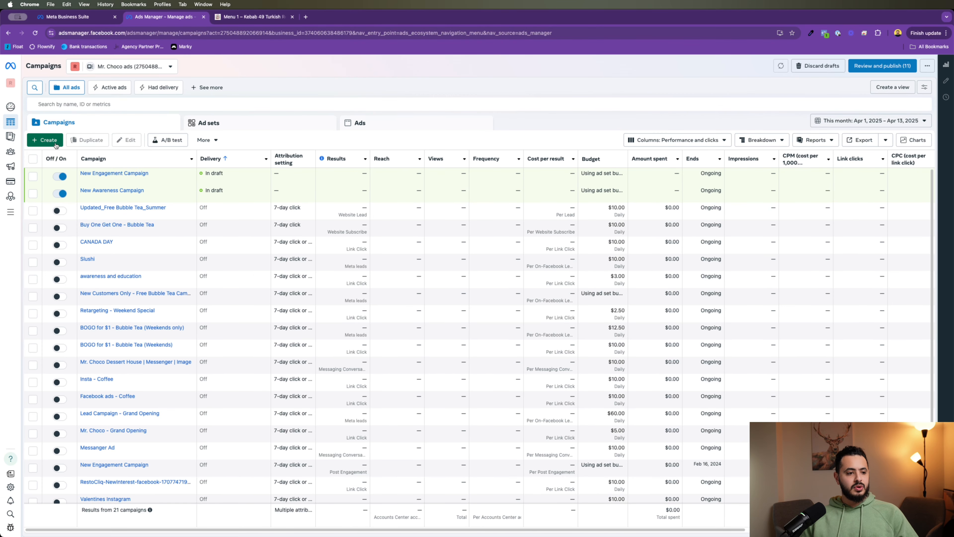
left_click(55, 144)
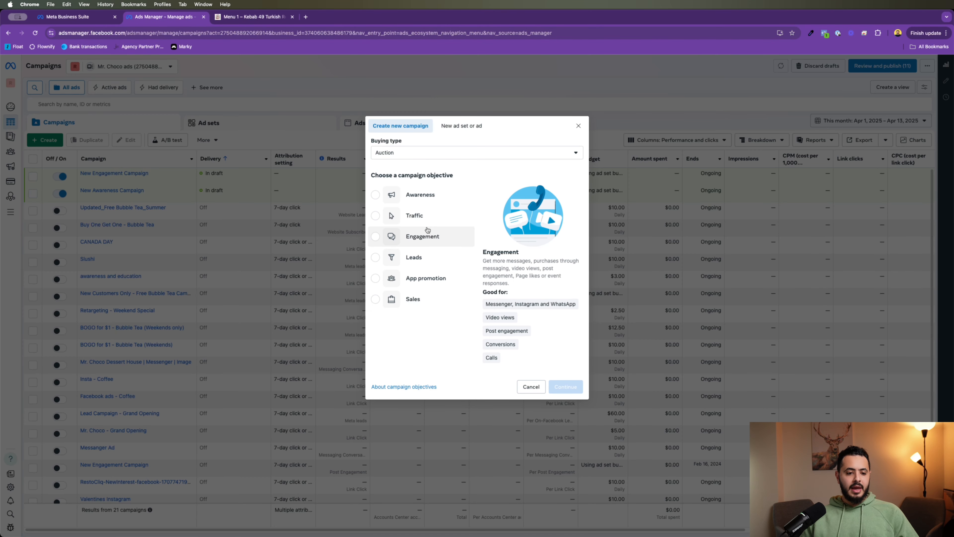
mouse_move(425, 231)
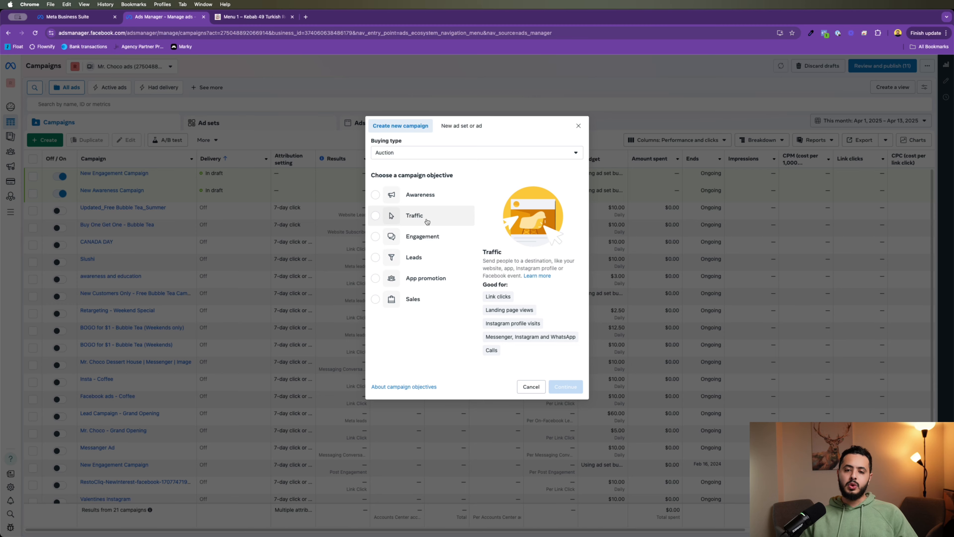
left_click(427, 220)
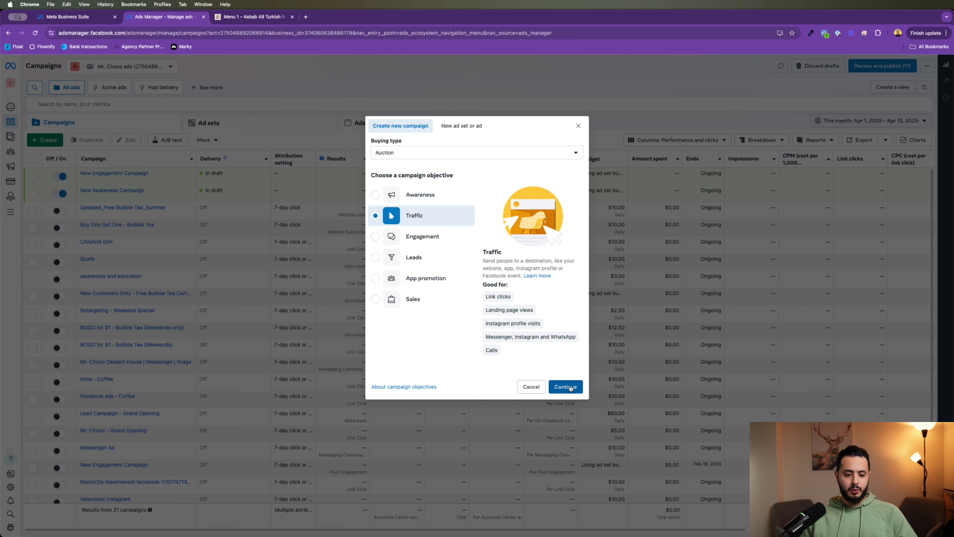
left_click(554, 381)
left_click(574, 301)
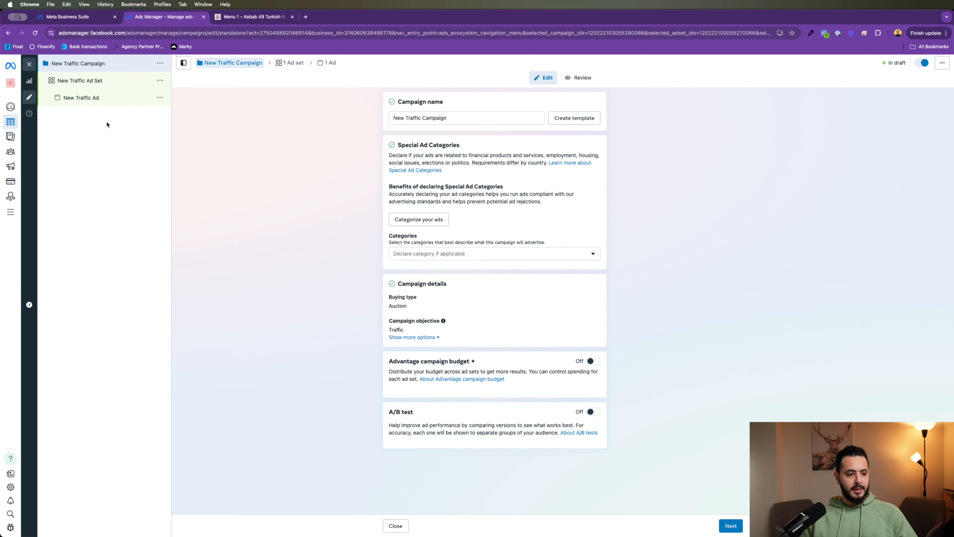
Rename the new traffic campaign as "Retargeting Menu Scans/Menu Vists"
triple_click(458, 114)
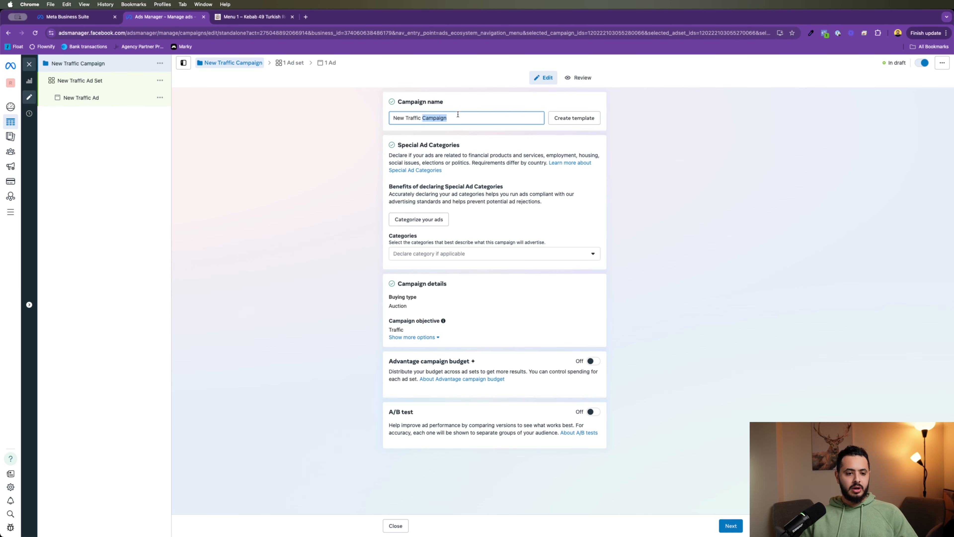
type("Ret")
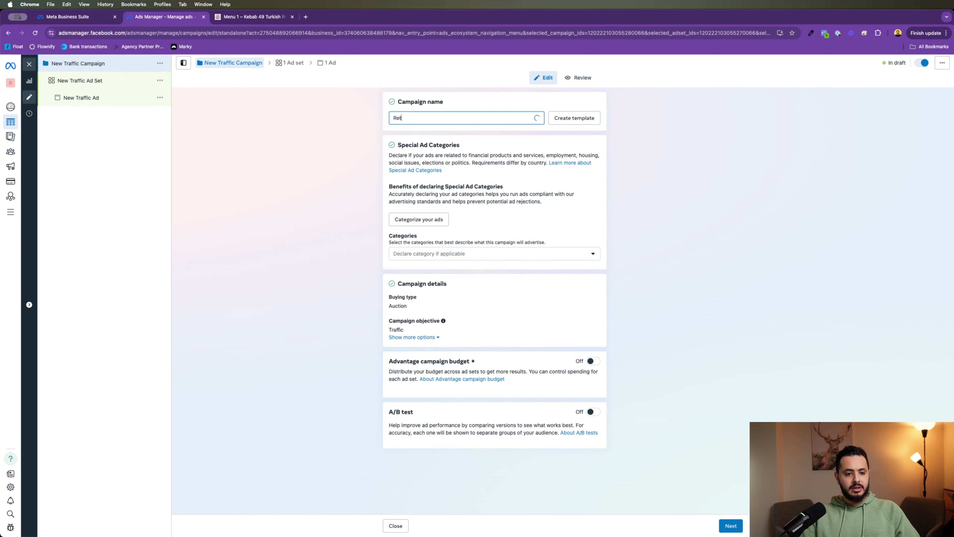
type("argeting Menu Scans/Menu")
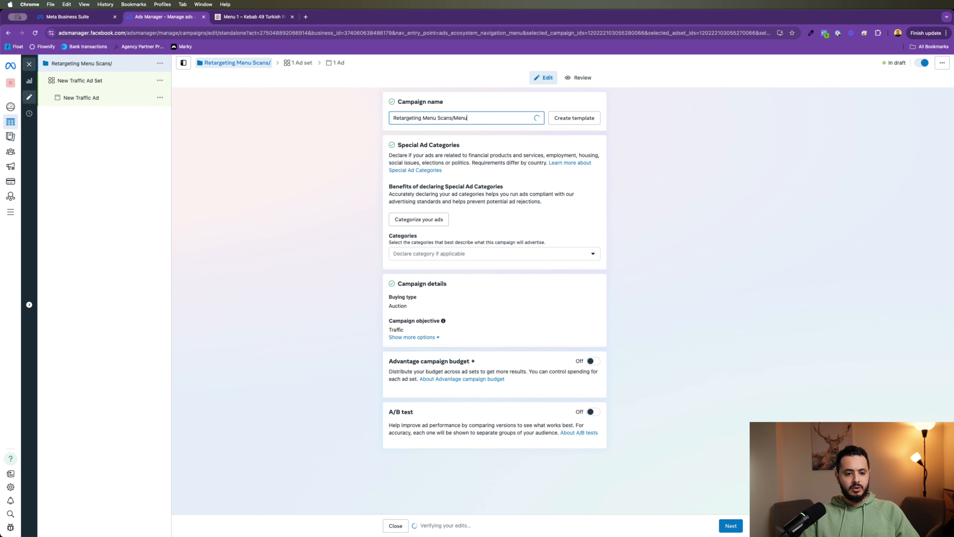
type(" Vists")
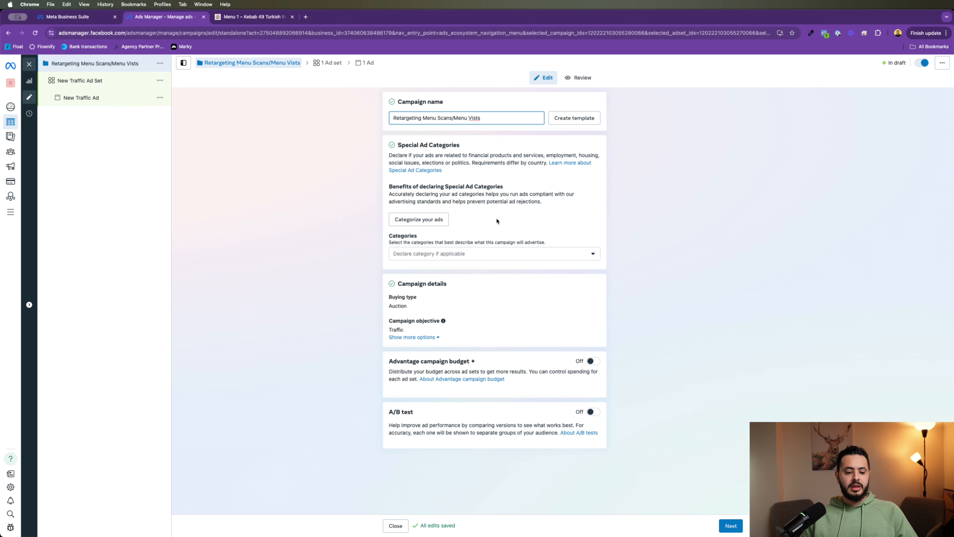
Open the campaign's New Traffic Ad Set and set its conversion location to Website
left_click(62, 81)
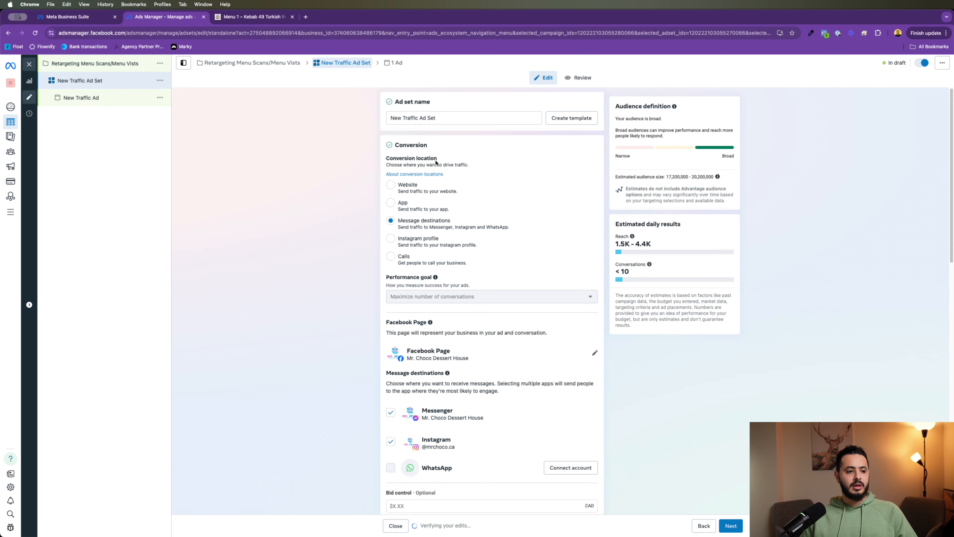
triple_click(451, 117)
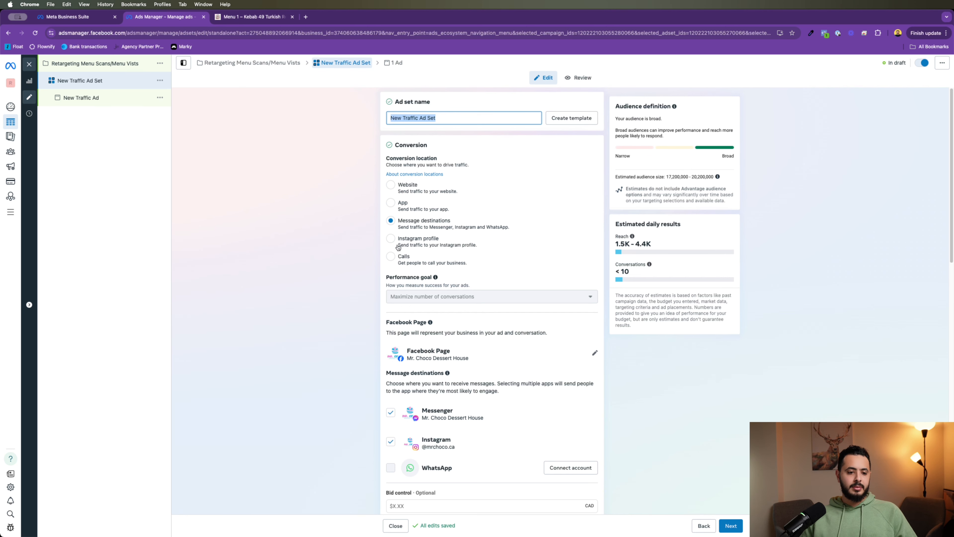
left_click(407, 186)
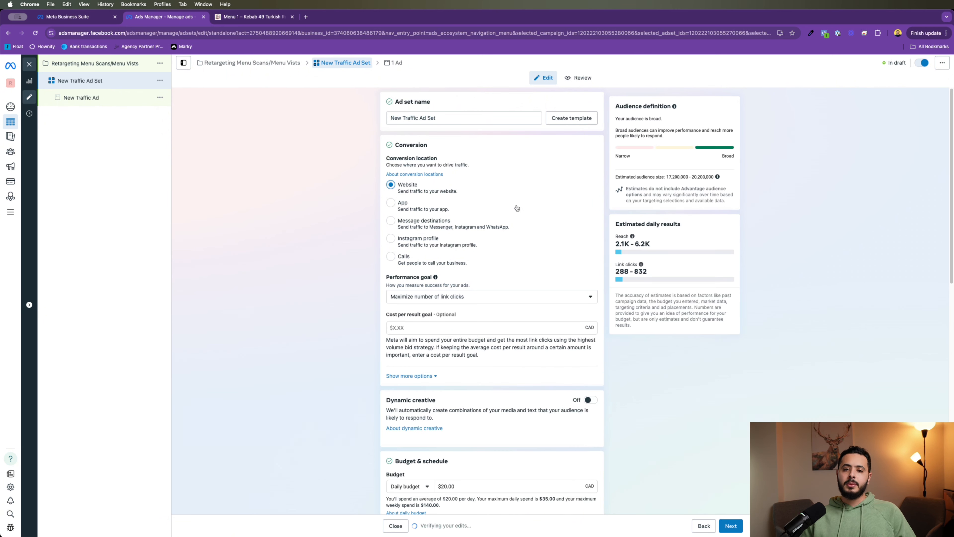
Set the ad set's daily budget to $3.00 CAD in the budget and schedule settings
scroll(484, 285, "down", 3)
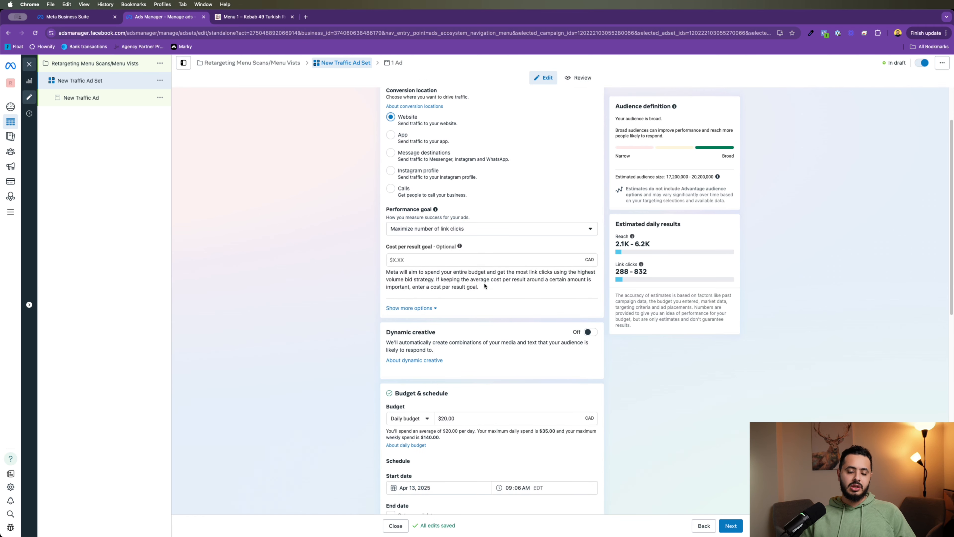
scroll(596, 193, "down", 2)
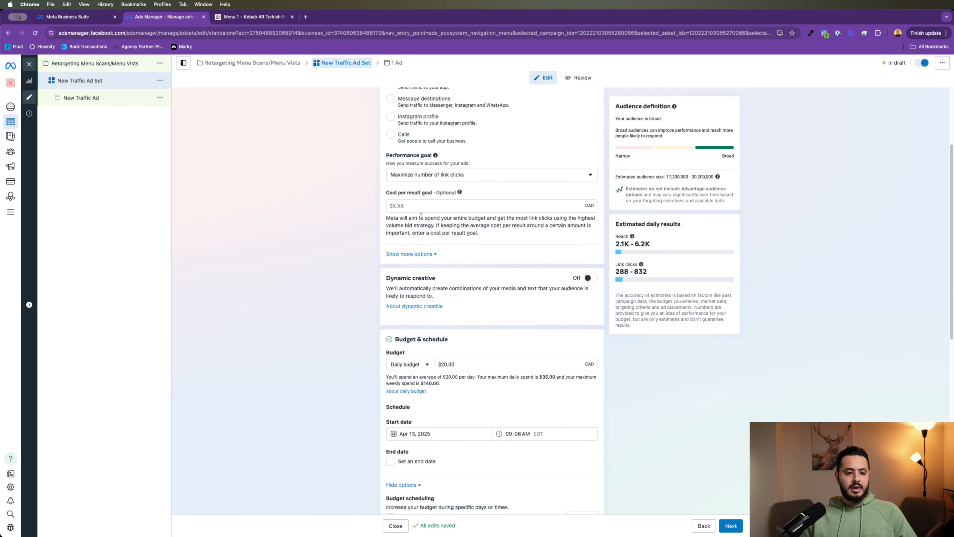
scroll(475, 281, "down", 3)
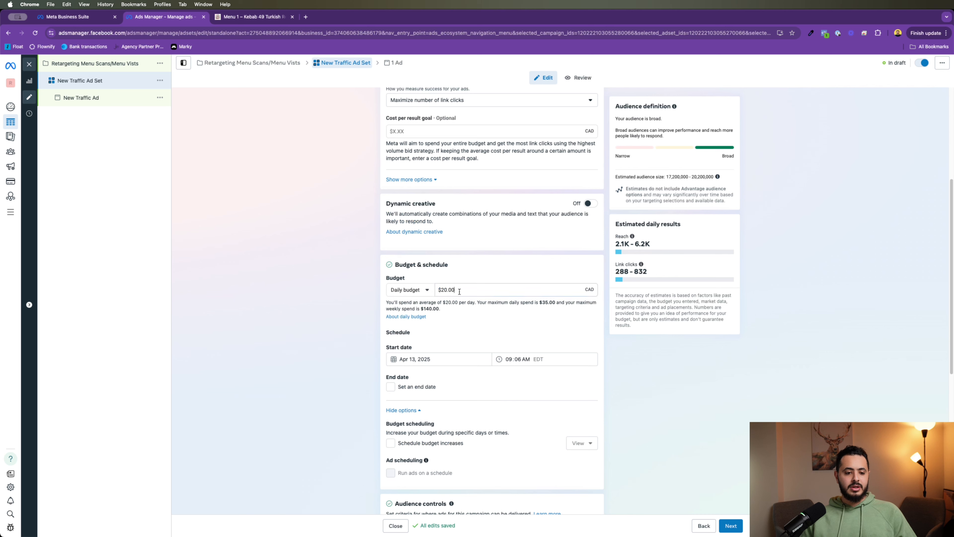
left_click_drag(459, 291, 444, 289)
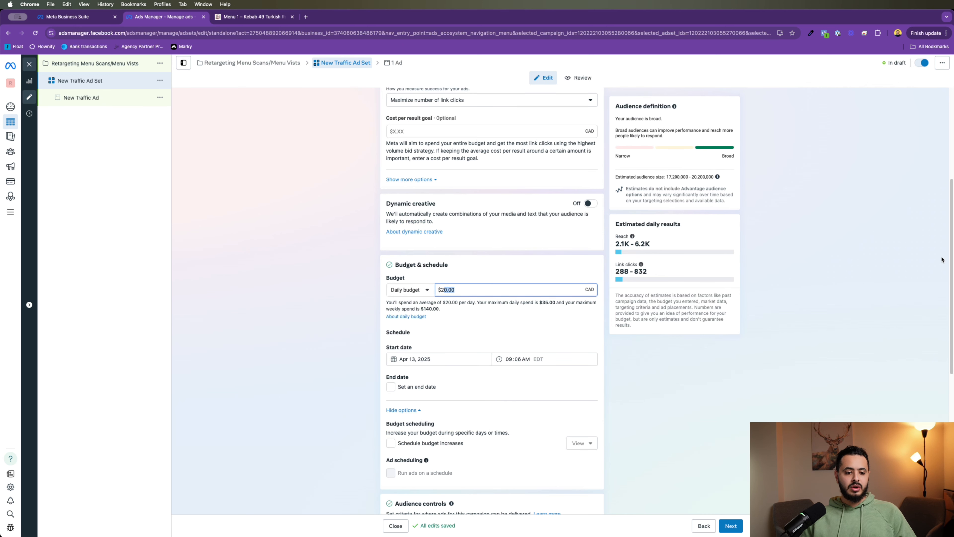
key("BackSpace")
key("BackSpace")
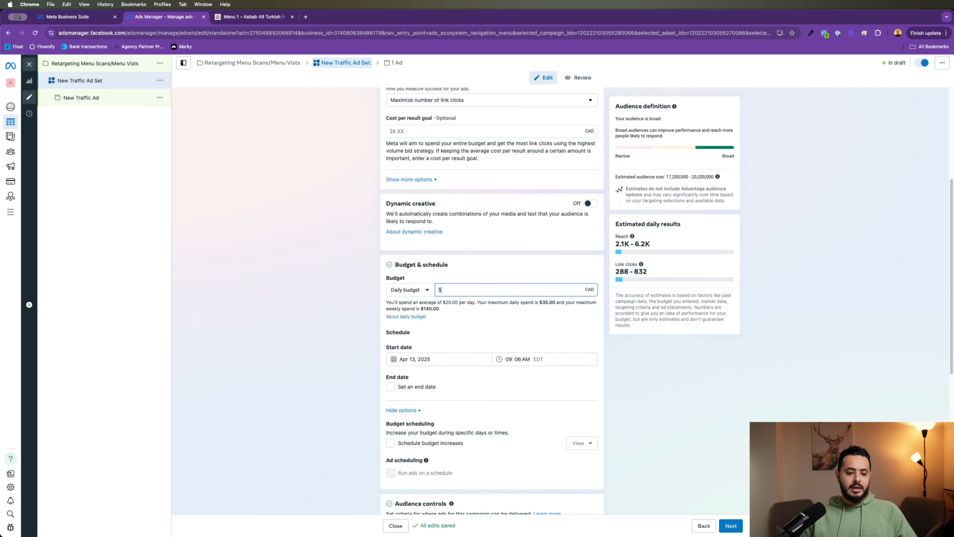
type("3")
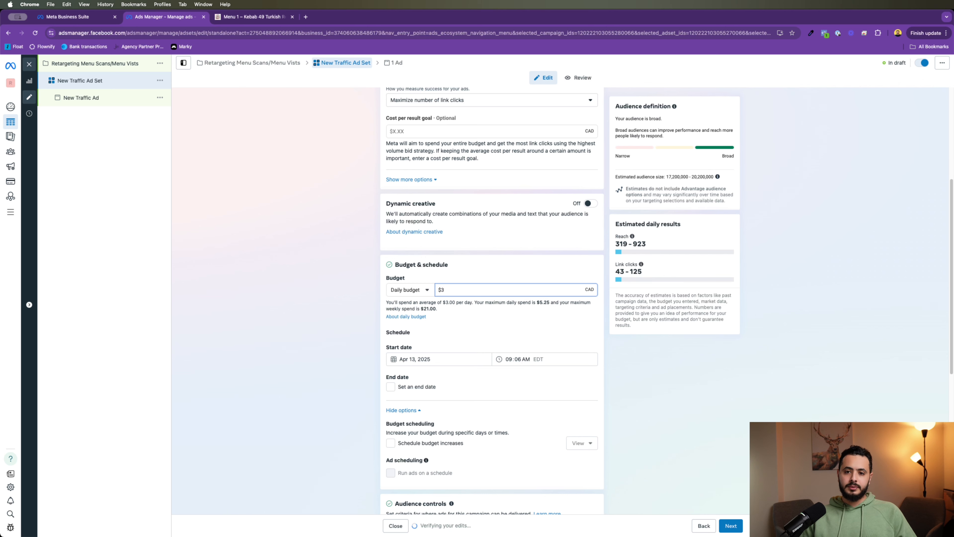
scroll(528, 201, "down", 2)
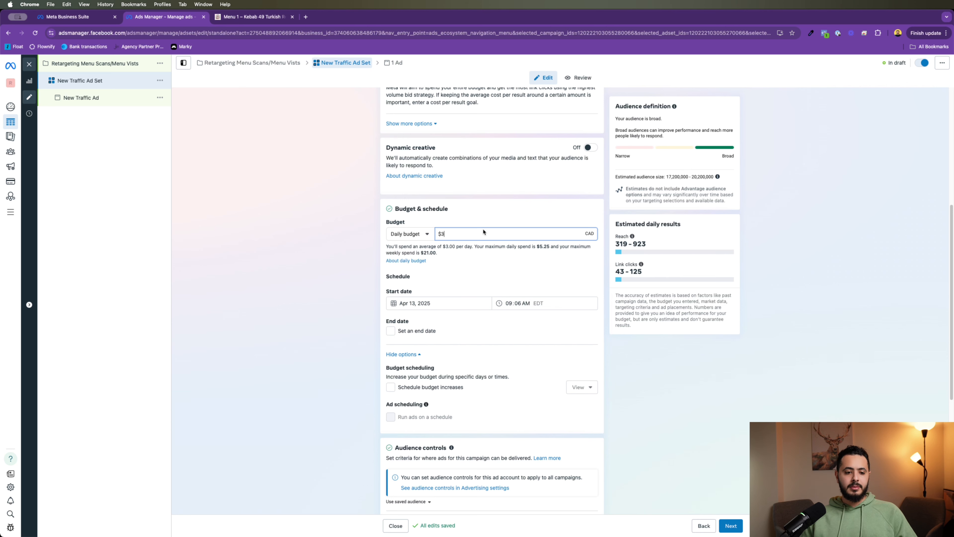
key("BackSpace")
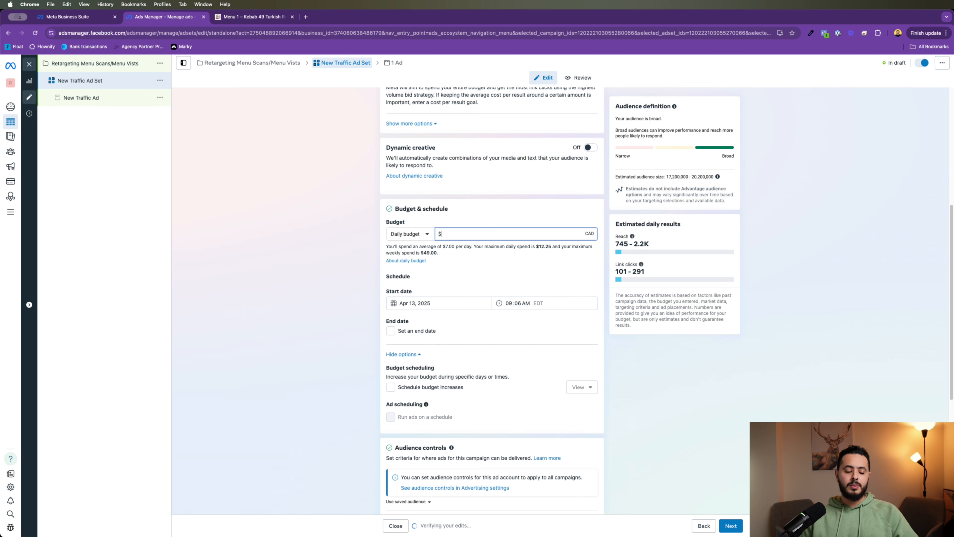
type("3")
key("Tab")
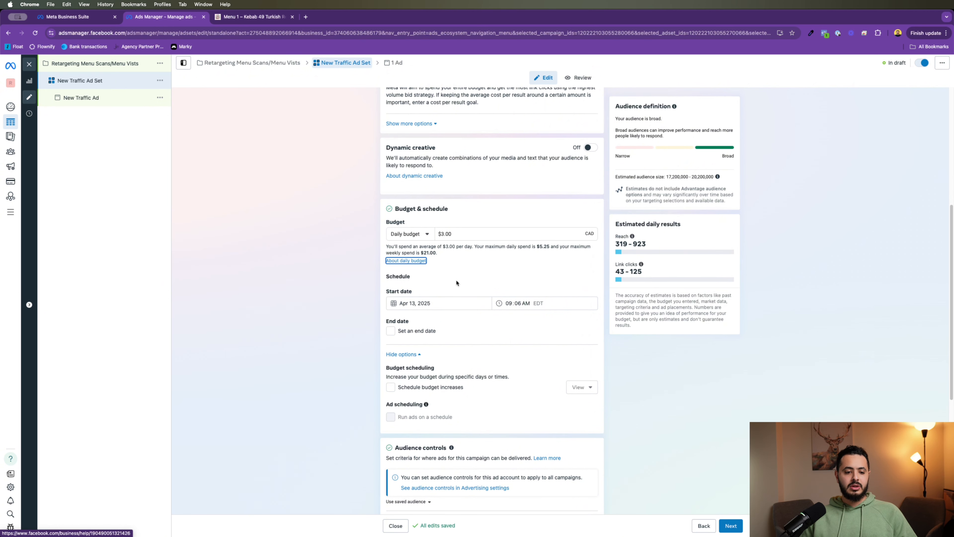
Edit the ad set's locations in the audience controls and target the place Kebab 49 instead of Canada
scroll(456, 282, "down", 3)
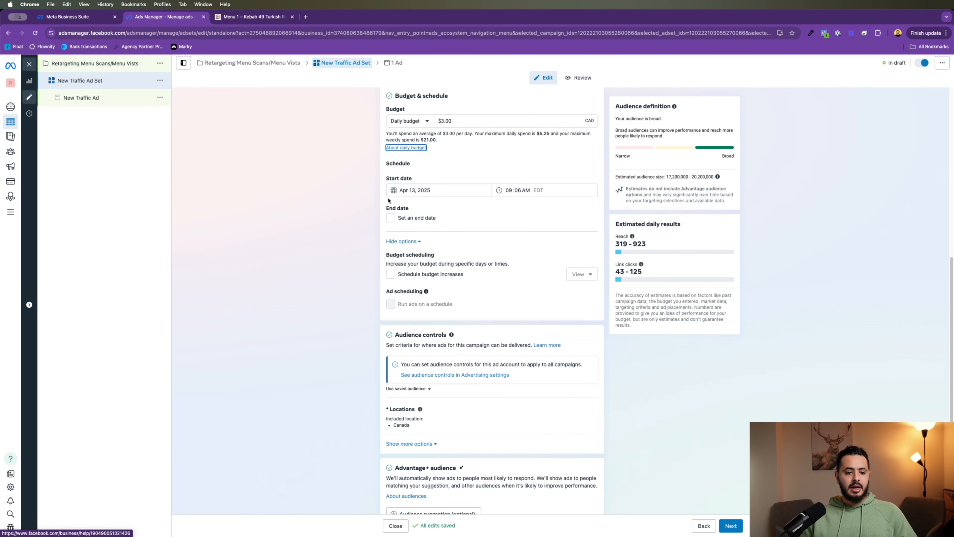
scroll(484, 207, "down", 3)
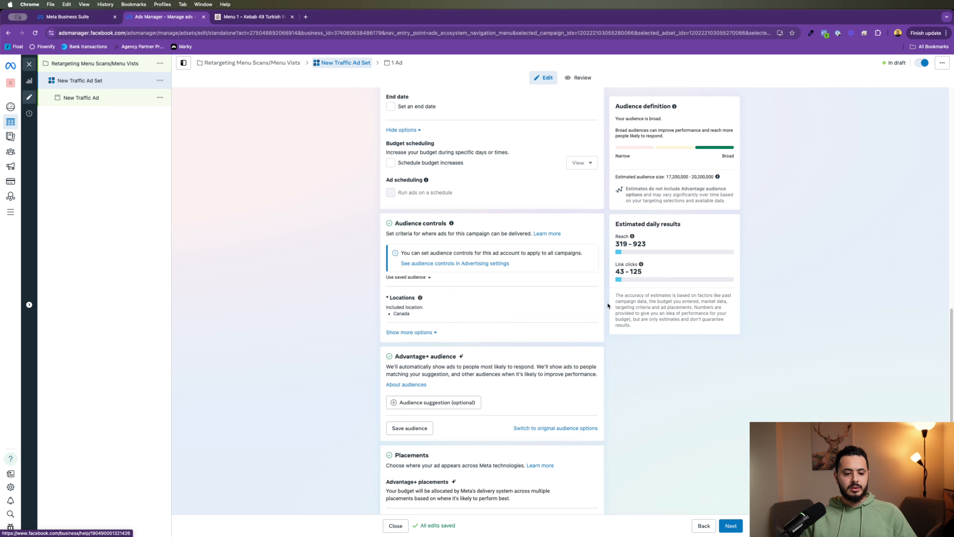
left_click(585, 299)
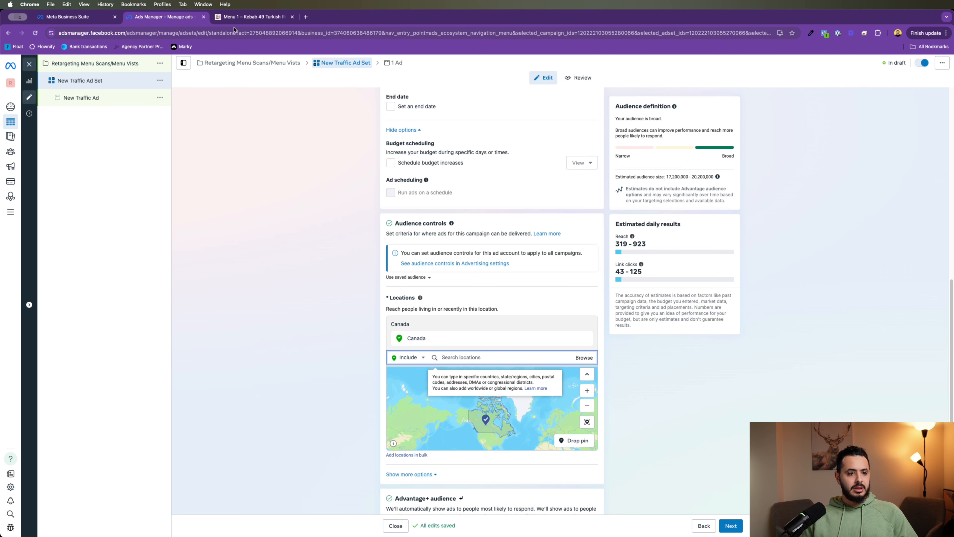
type("Kebab")
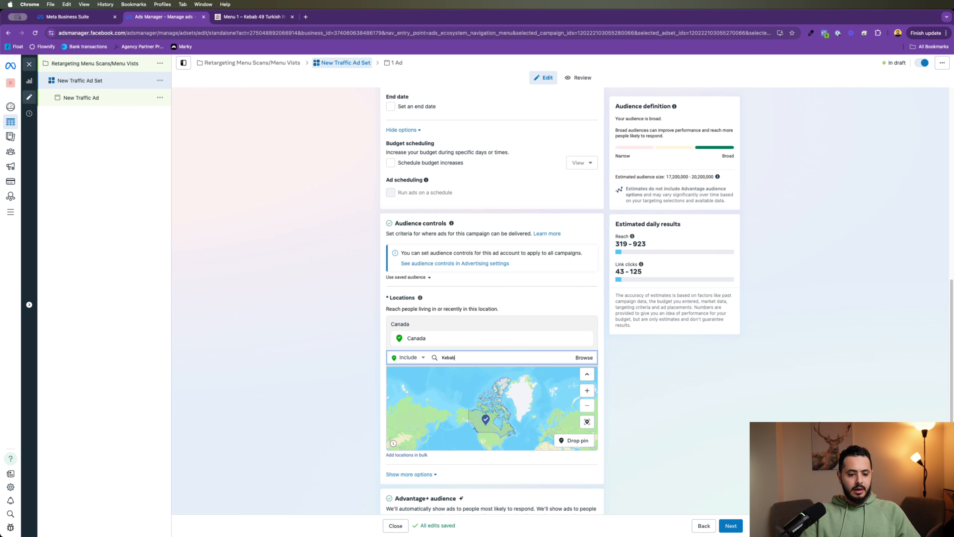
type(" 49")
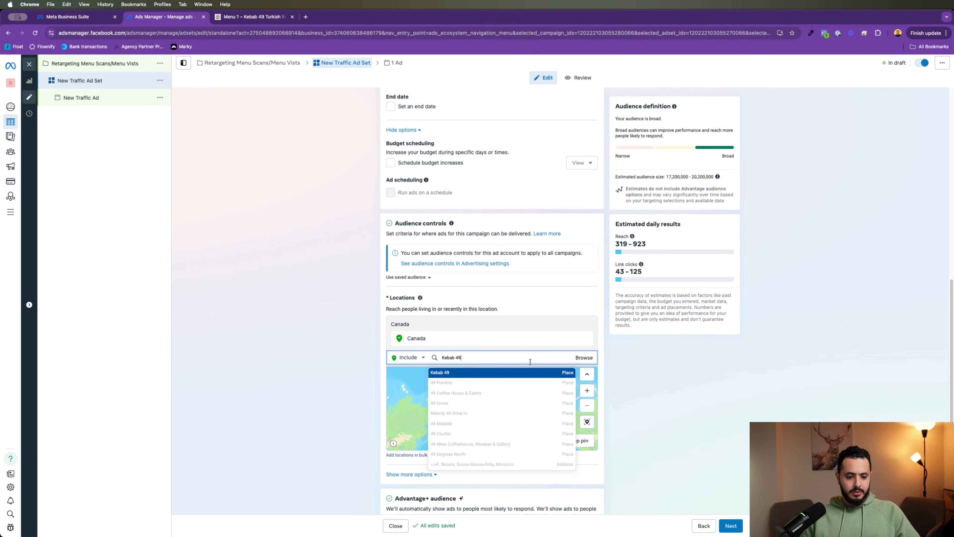
key("Return")
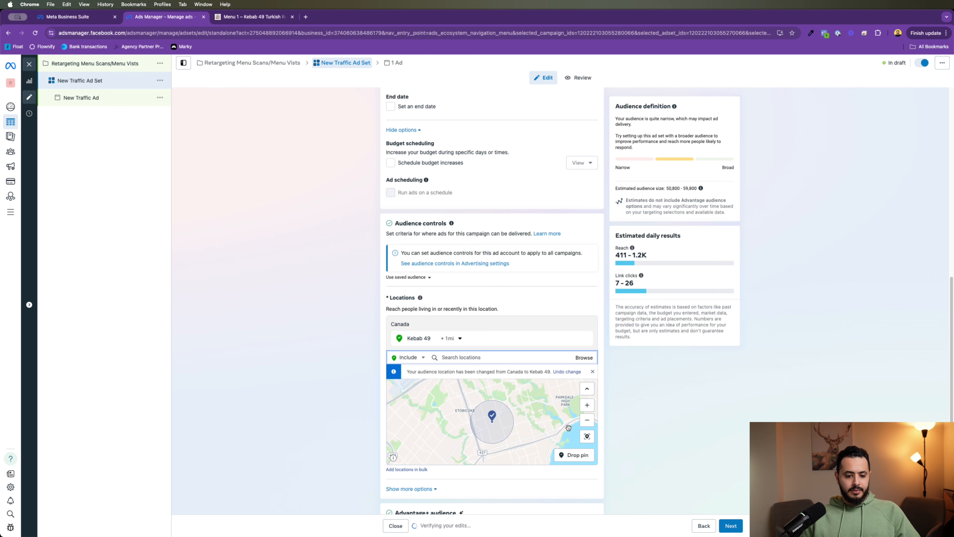
Set the radius around the Kebab 49 location to 5 mi and check the estimated audience size
left_click(453, 338)
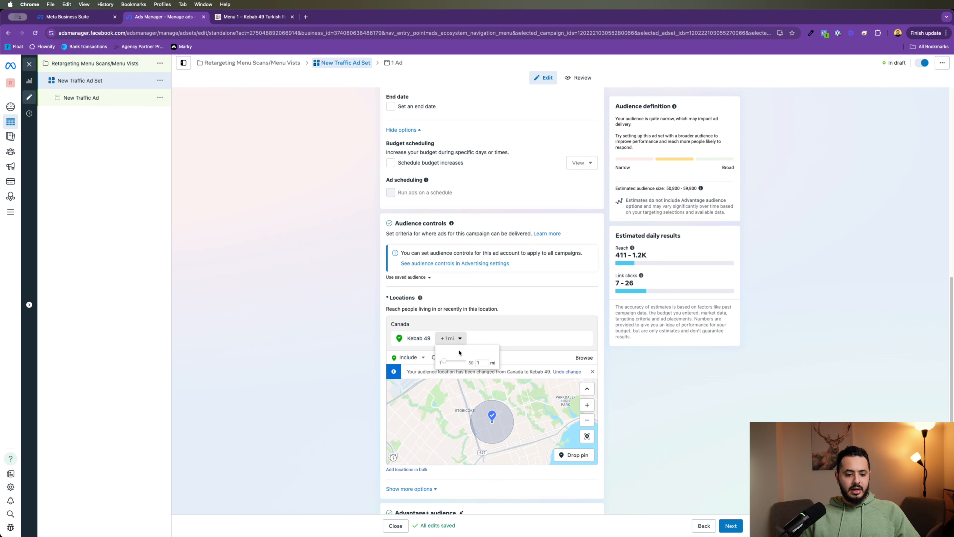
left_click_drag(444, 361, 449, 361)
left_click(482, 436)
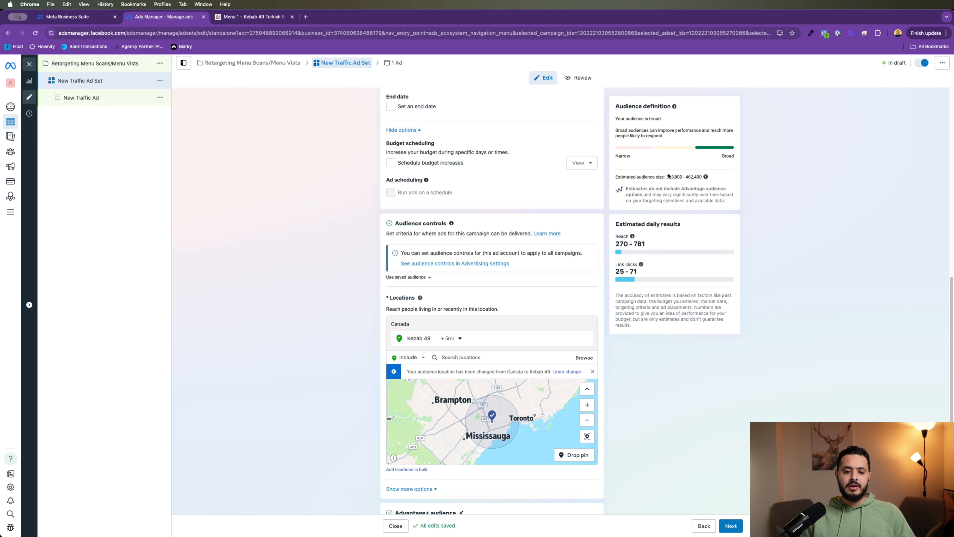
left_click_drag(667, 176, 701, 176)
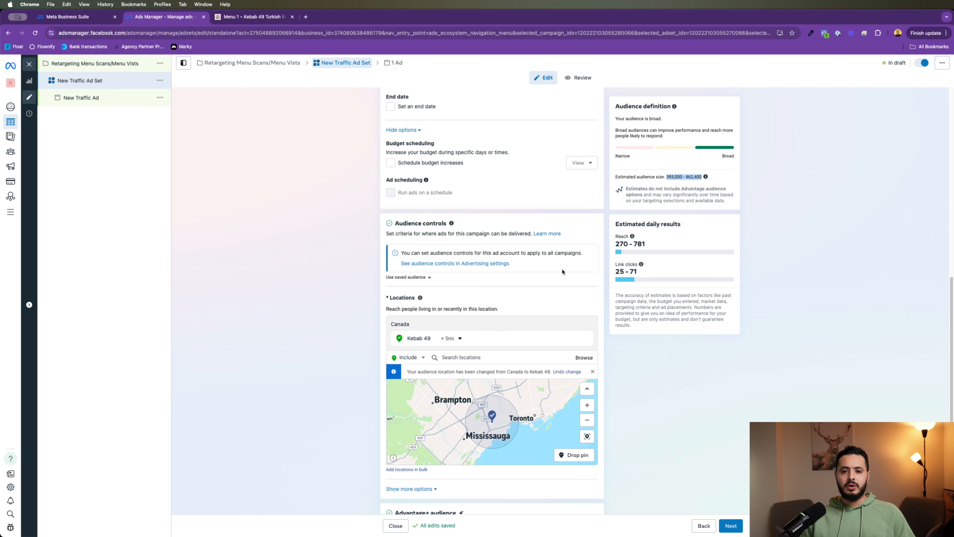
left_click(659, 173)
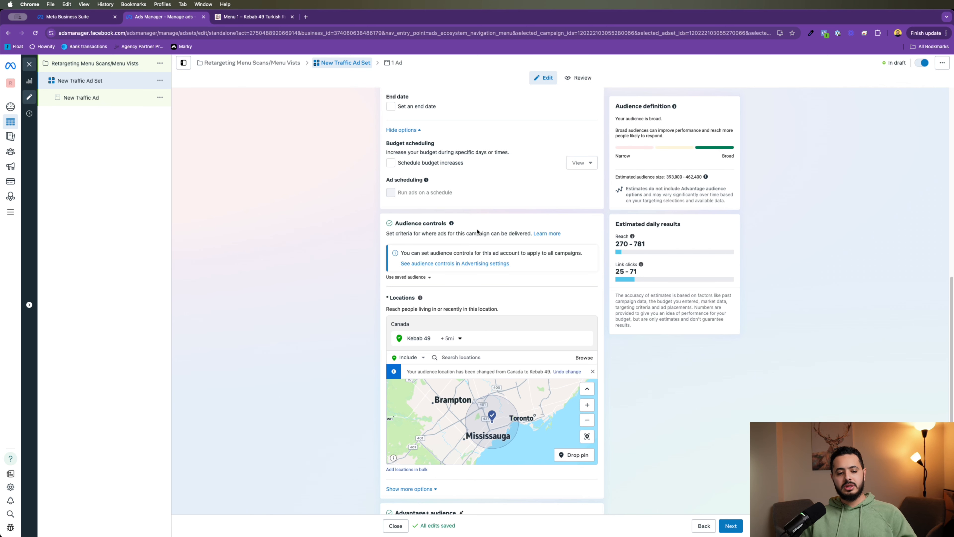
Add the custom audience "Website Menu Visitors/Qr code scans" as an audience suggestion in the Advantage+ audience settings
scroll(507, 319, "down", 5)
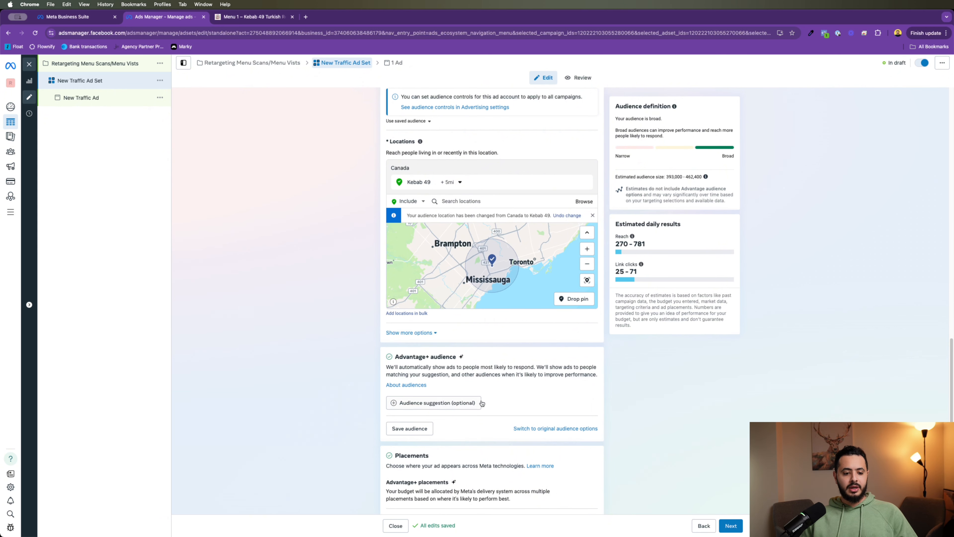
left_click(422, 404)
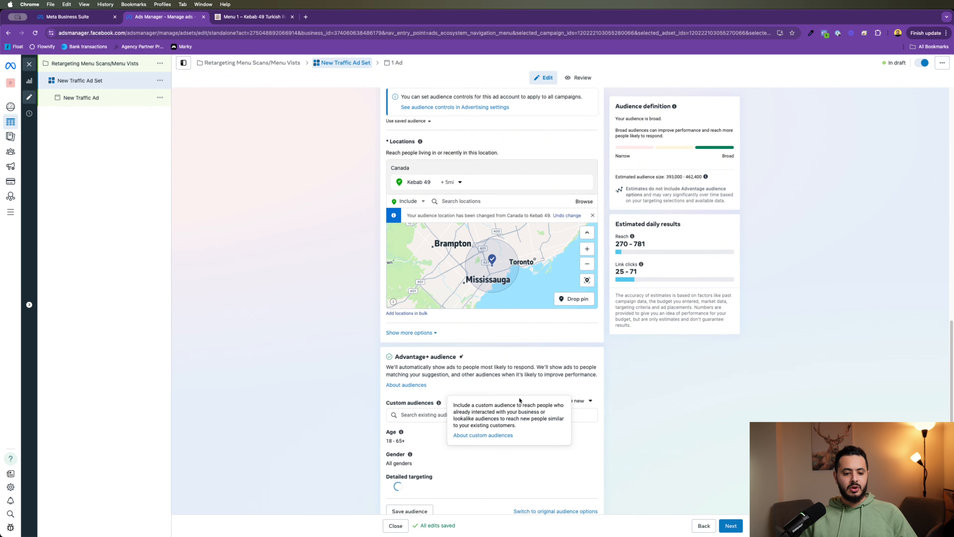
left_click(427, 413)
scroll(399, 365, "down", 4)
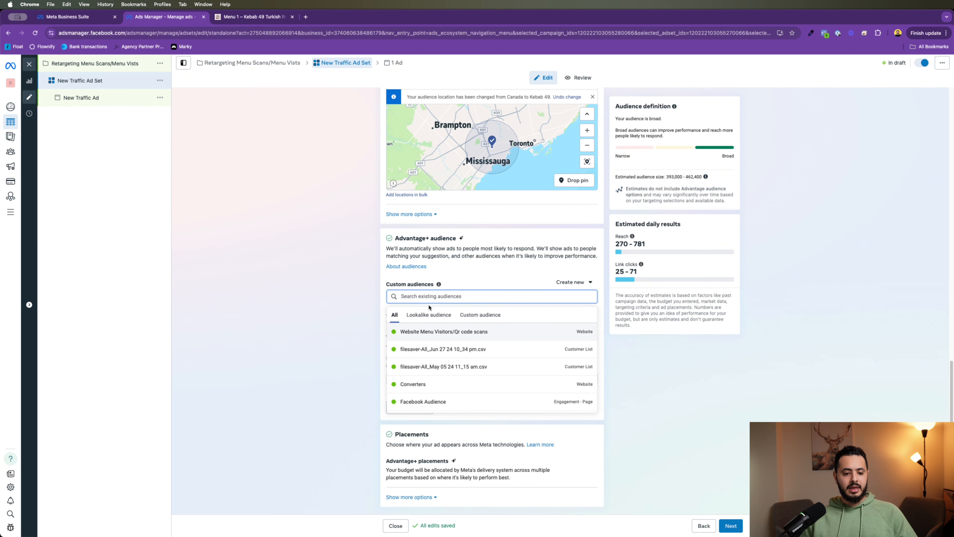
left_click(387, 290)
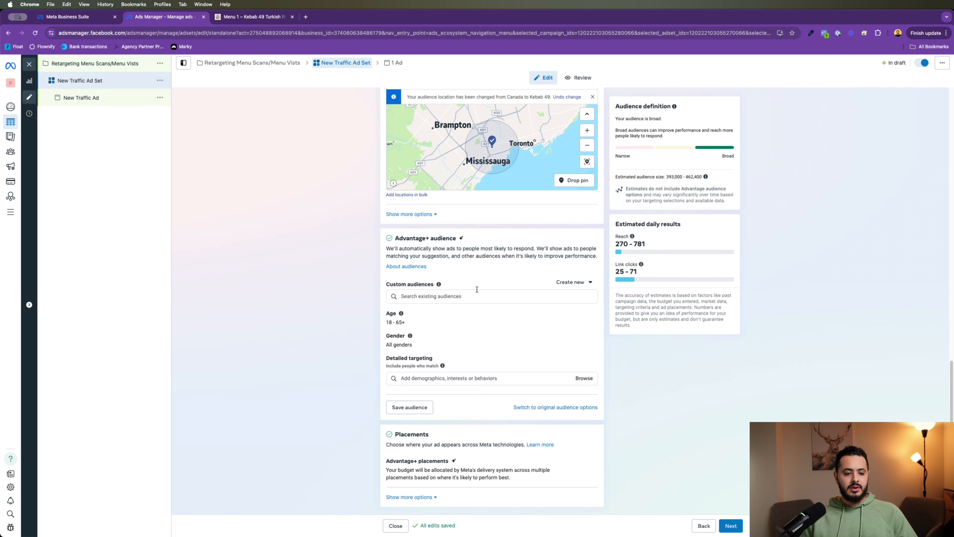
left_click(468, 296)
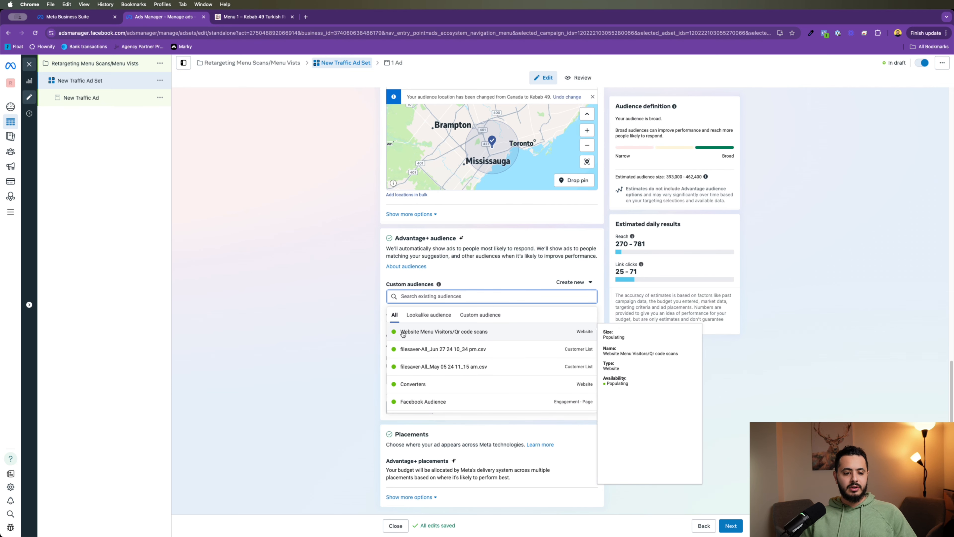
left_click(446, 337)
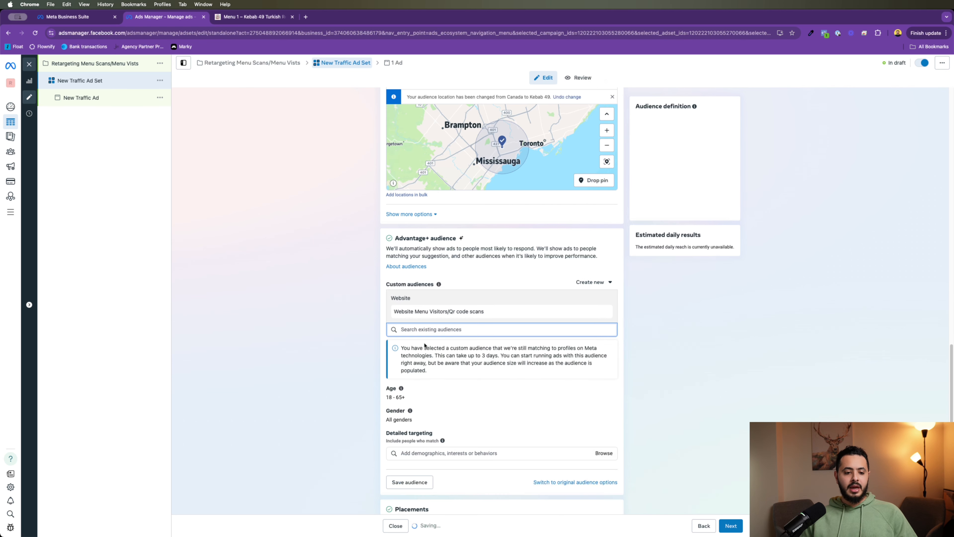
left_click(510, 281)
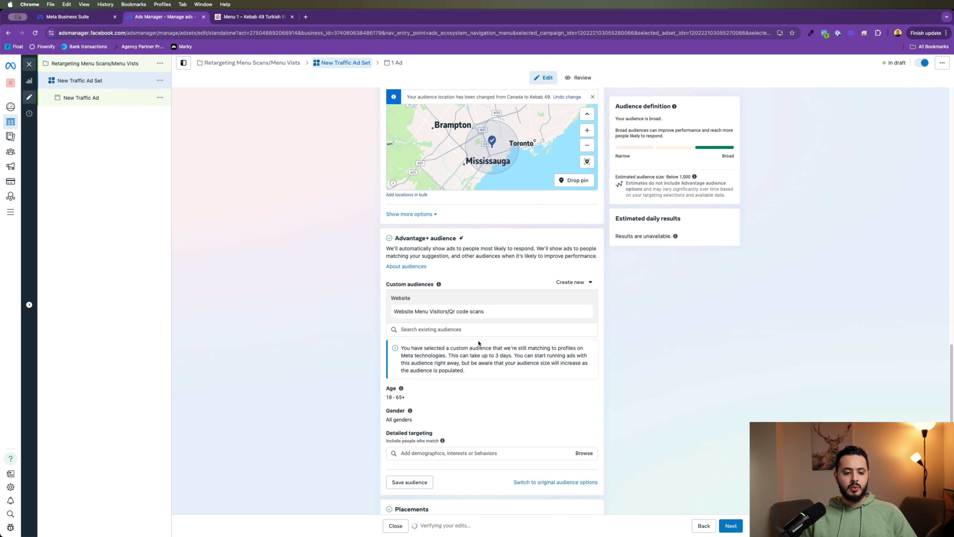
Switch the ad set from Advantage+ audience to the original audience options
scroll(479, 343, "down", 1)
scroll(478, 340, "down", 2)
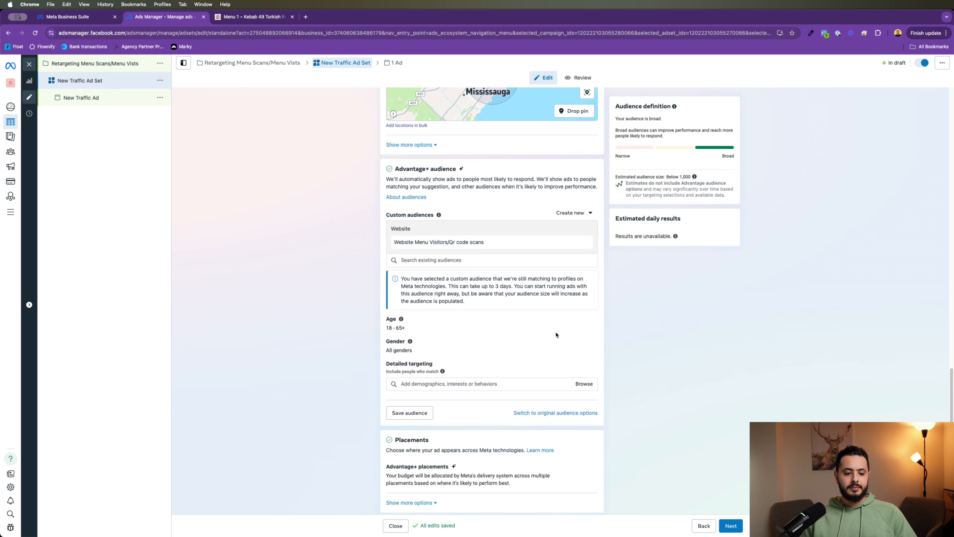
left_click(584, 414)
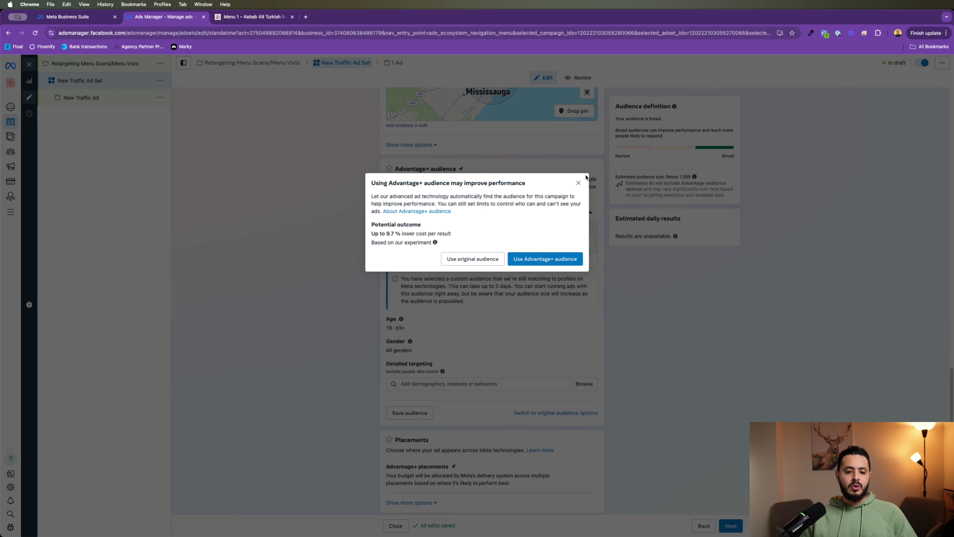
left_click(579, 182)
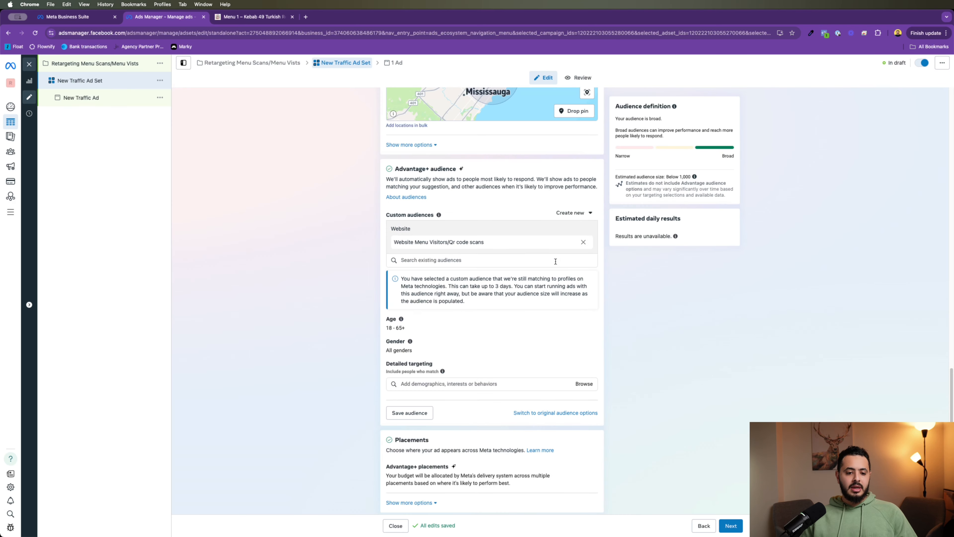
left_click(543, 412)
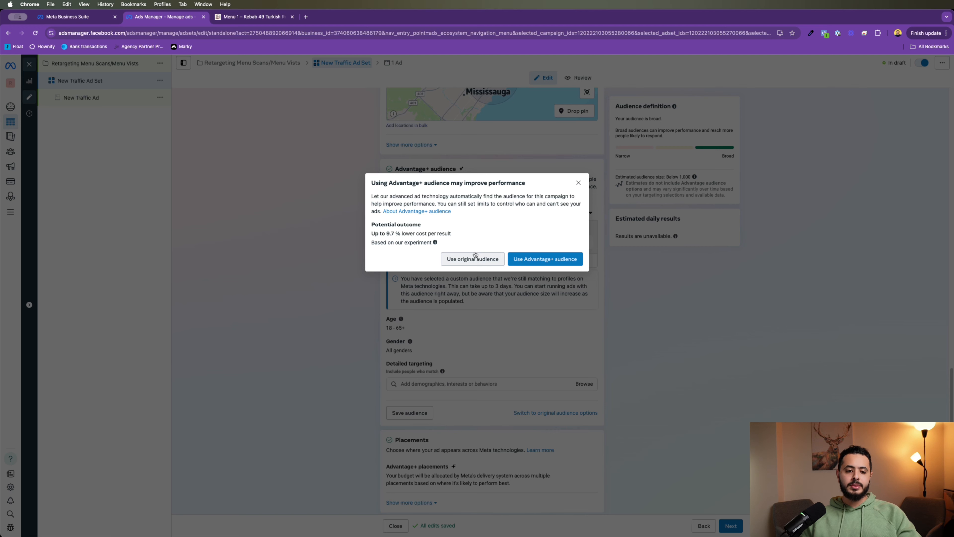
left_click(455, 260)
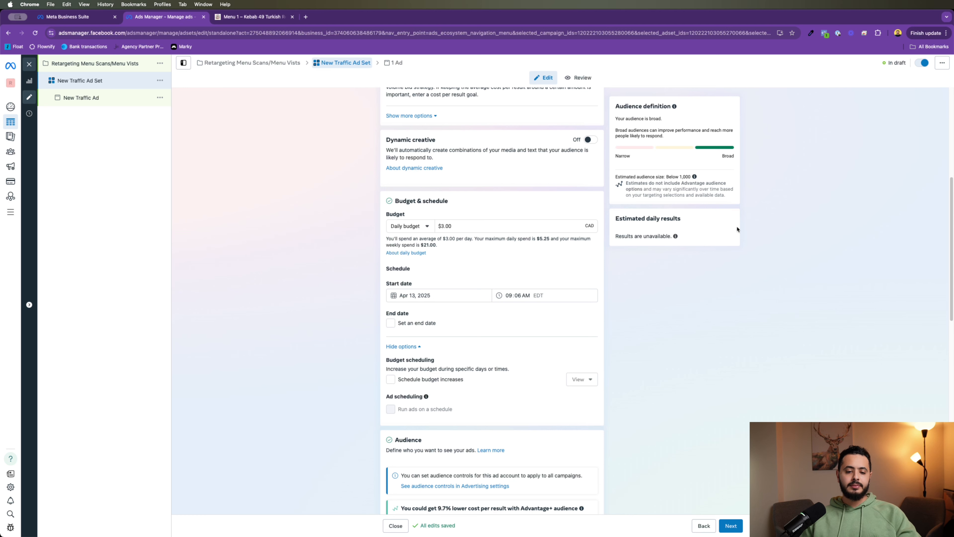
Turn off the Advantage custom audience option that reaches people beyond the selected custom audience
mouse_move(688, 225)
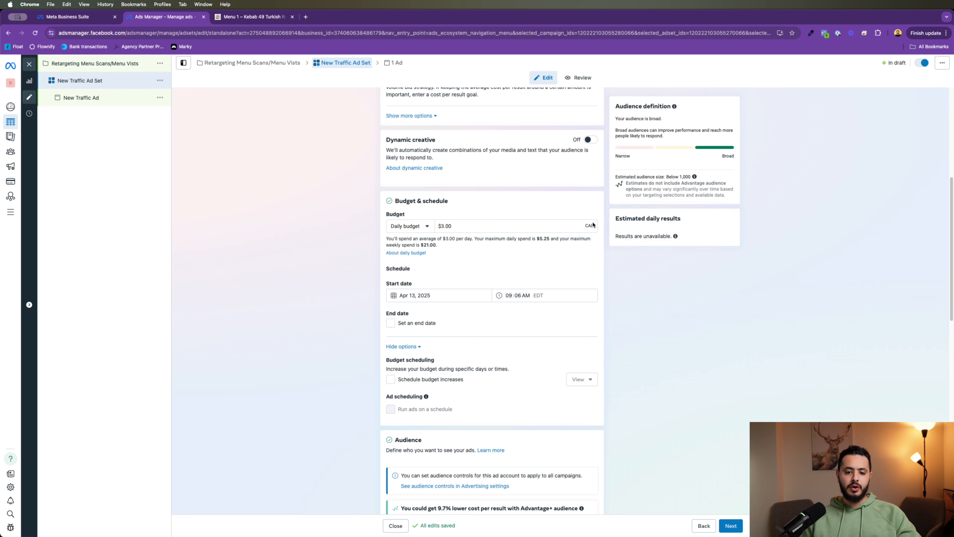
left_click_drag(612, 218, 726, 211)
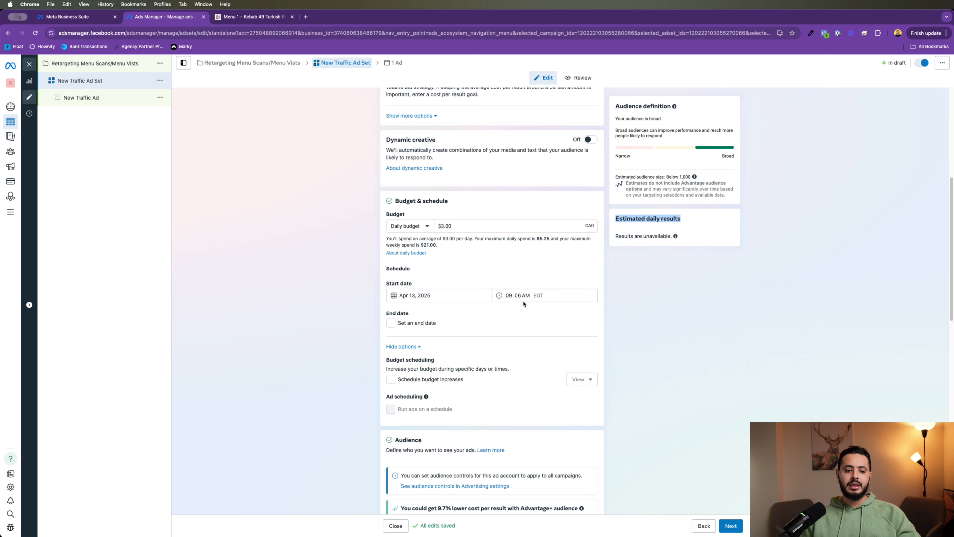
scroll(523, 302, "down", 6)
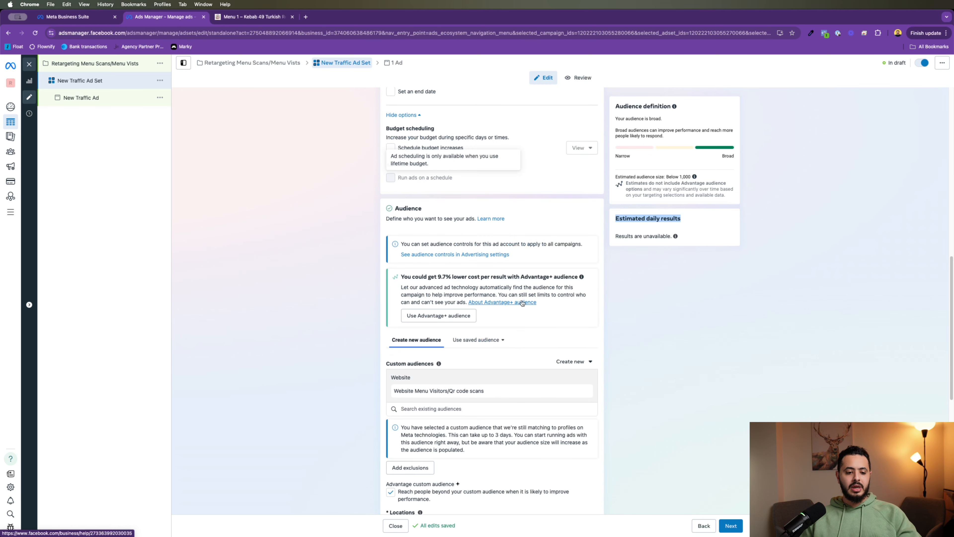
scroll(522, 303, "down", 3)
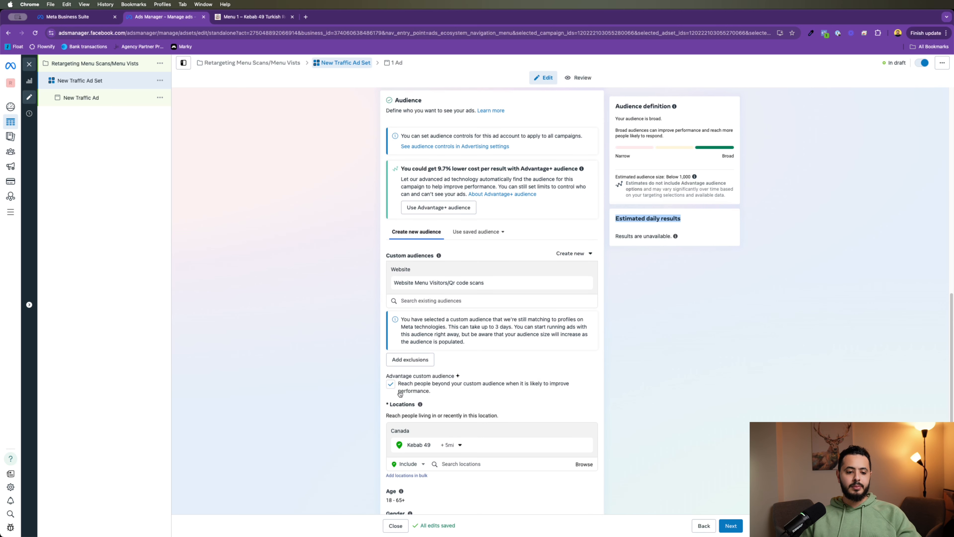
left_click(390, 384)
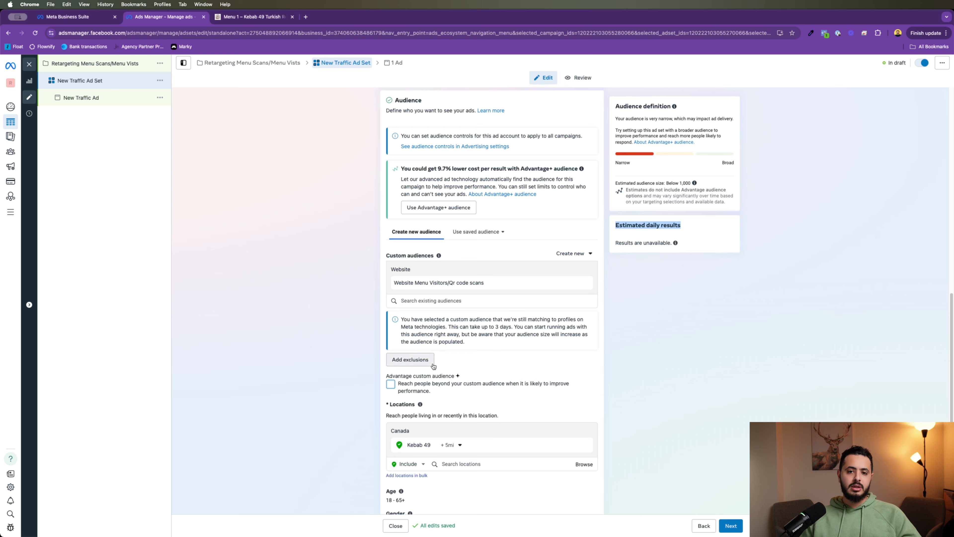
Try a minimum age of 21 for the audience, and set it back to 18
scroll(461, 354, "down", 1)
scroll(460, 351, "down", 5)
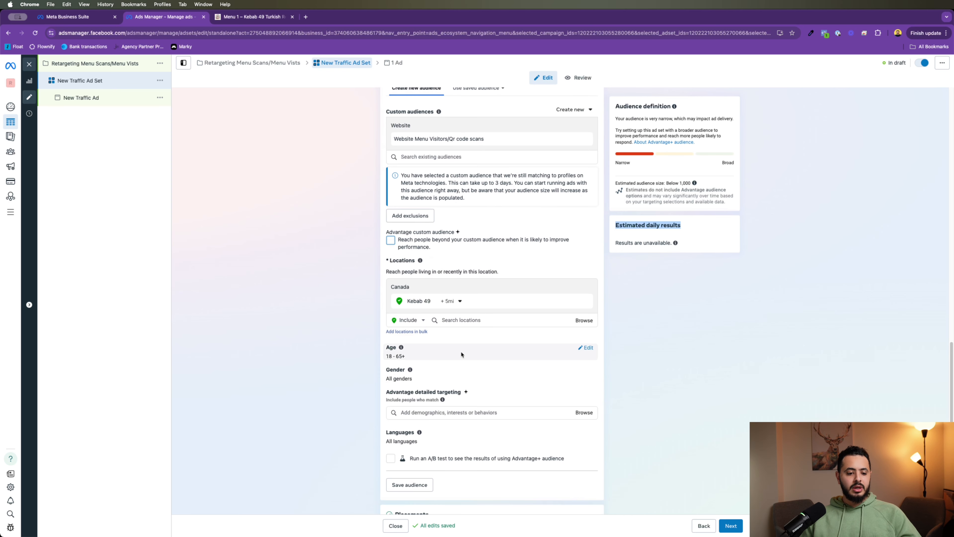
left_click(584, 348)
left_click(415, 360)
scroll(411, 447, "down", 1)
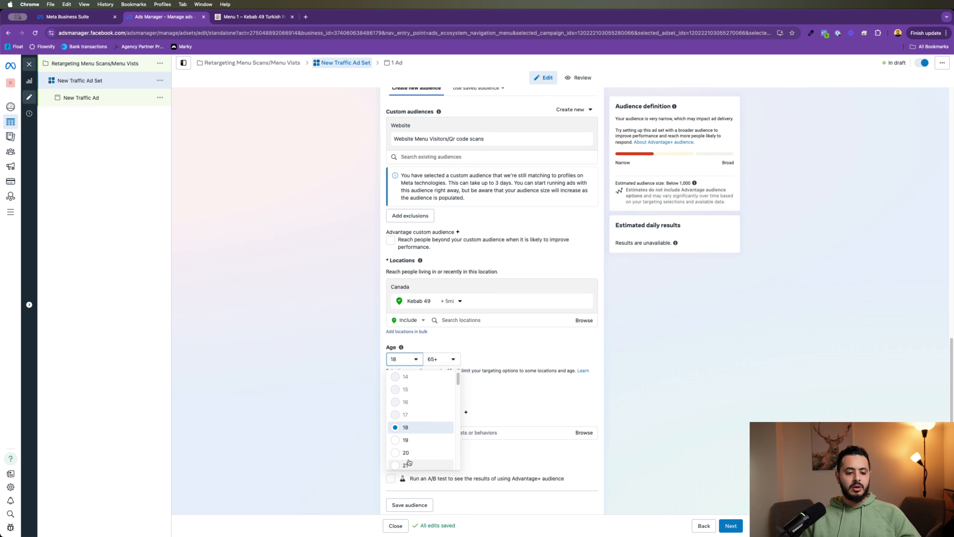
left_click(411, 463)
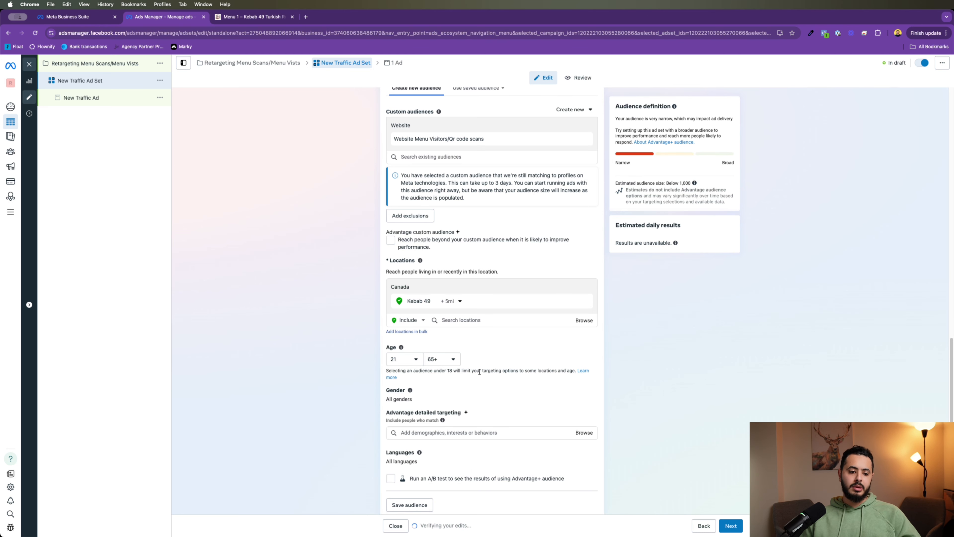
left_click(415, 359)
left_click(423, 426)
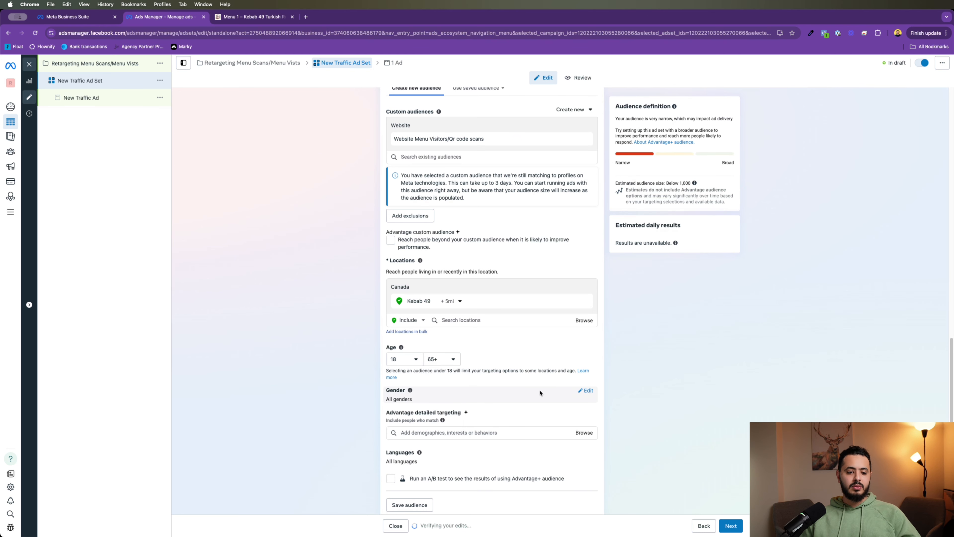
Finish the ad set's audience settings and continue to the settings of its ad
scroll(537, 376, "down", 2)
scroll(514, 329, "down", 3)
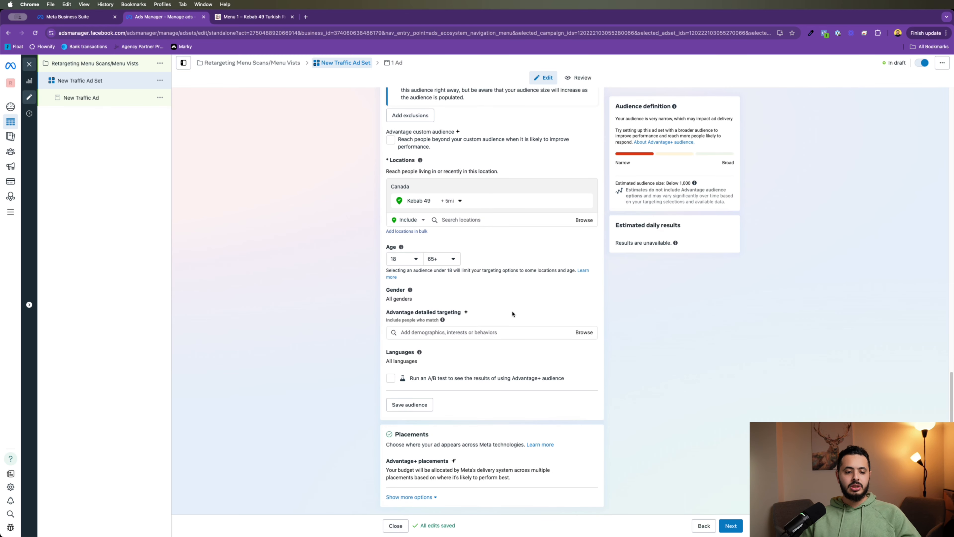
left_click(738, 526)
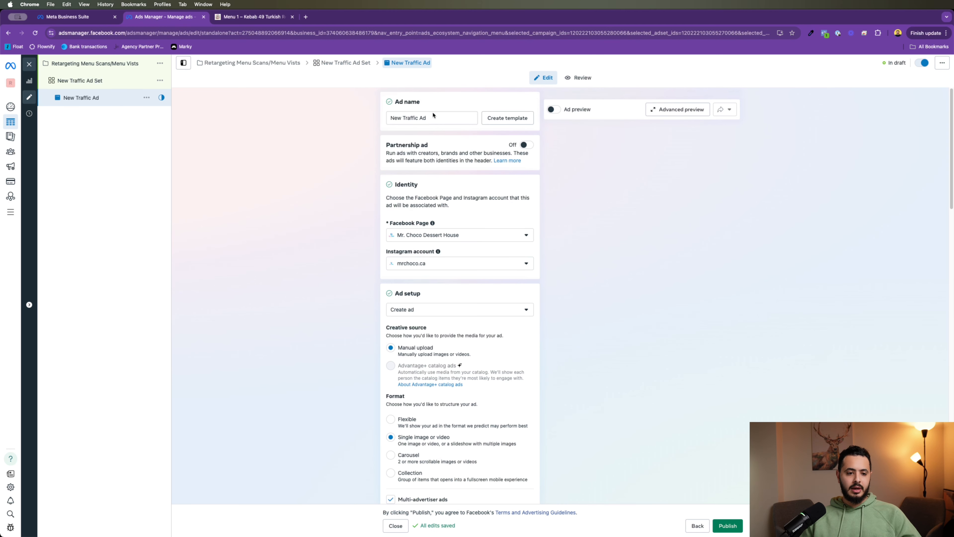
left_click_drag(433, 116, 253, 107)
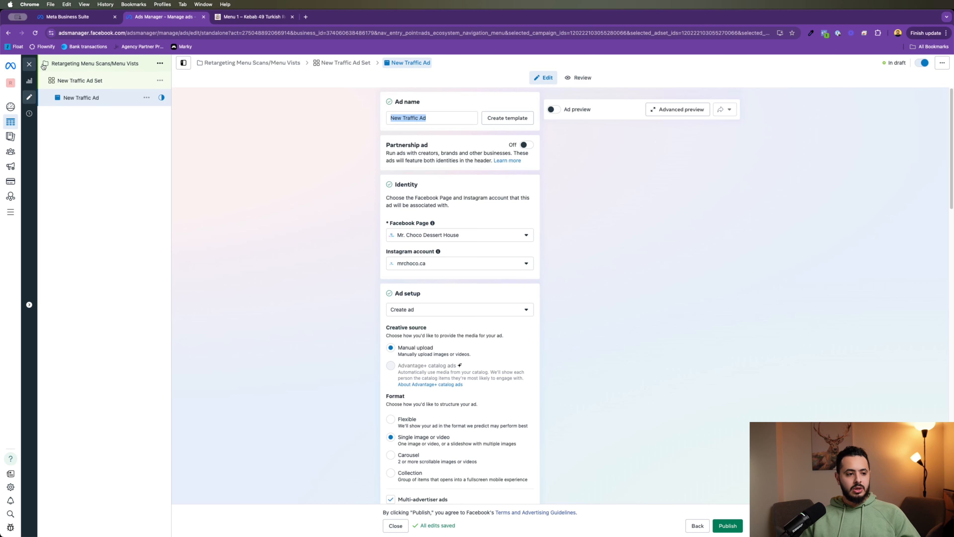
Review the campaign objective, and the ad set's conversion location, budget, custom audience and locations
left_click(127, 67)
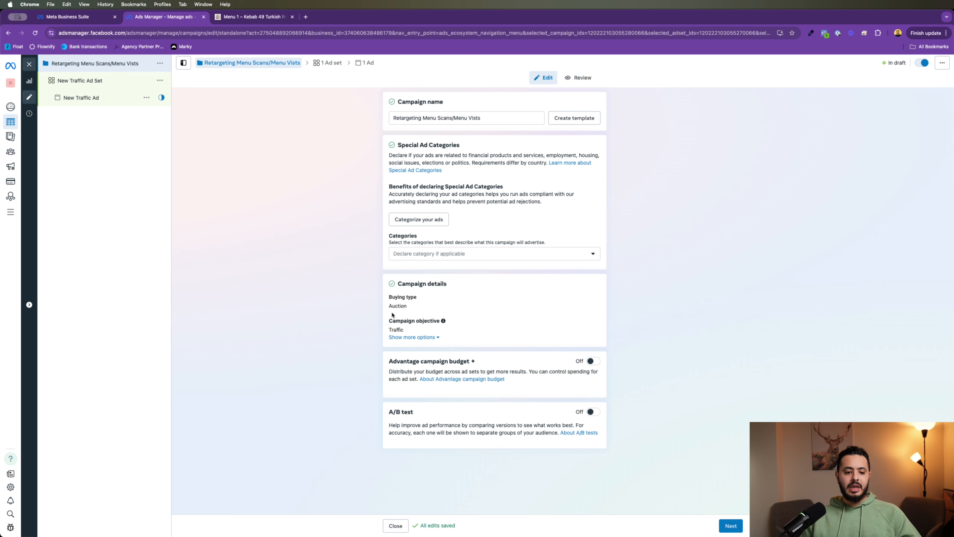
left_click_drag(388, 320, 469, 324)
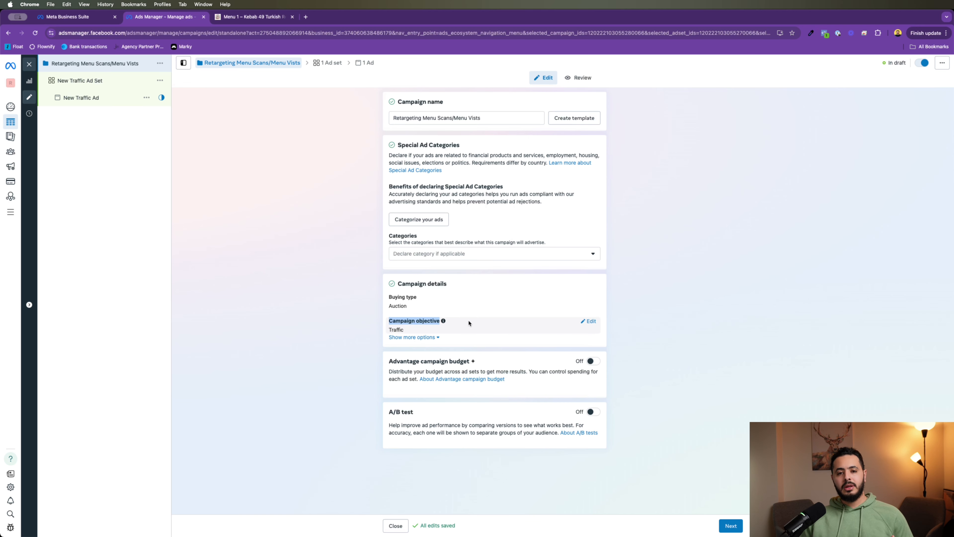
left_click(101, 85)
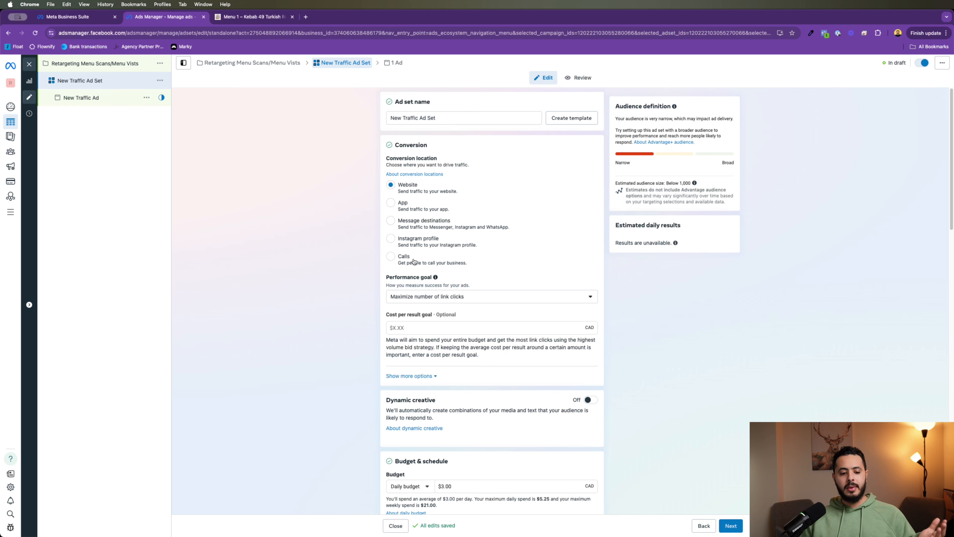
scroll(493, 288, "down", 6)
scroll(493, 288, "down", 10)
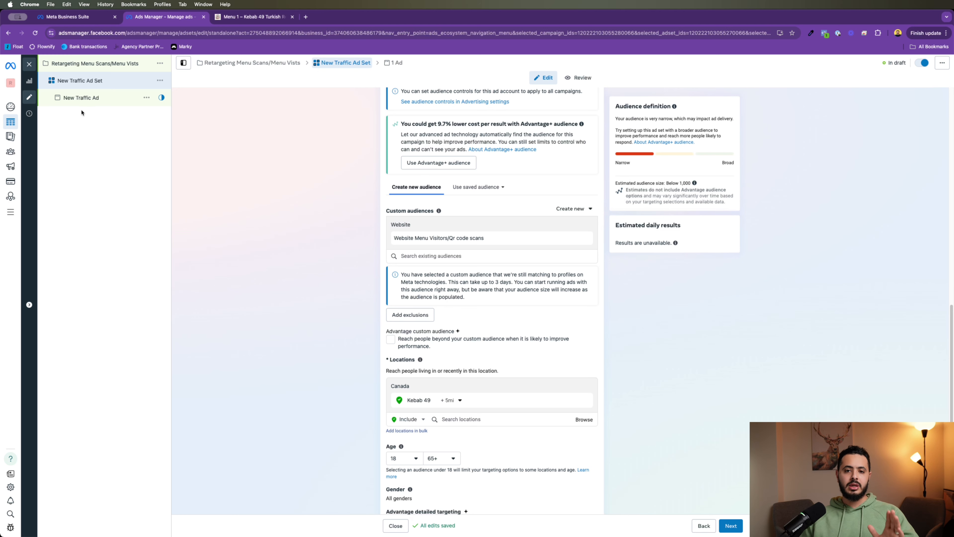
Rename the ad as "Photo Ad | Retargeting"
left_click(88, 101)
left_click(438, 117)
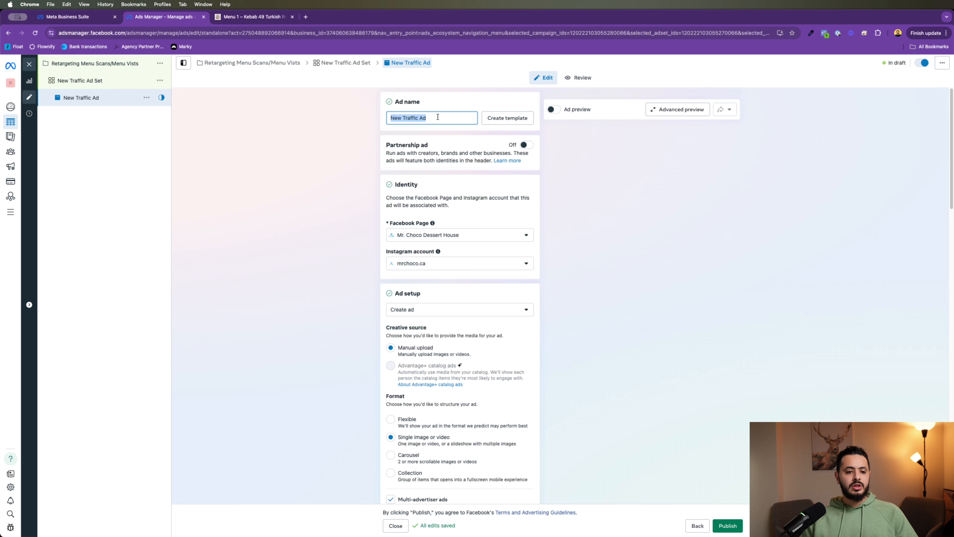
type("Video Ad")
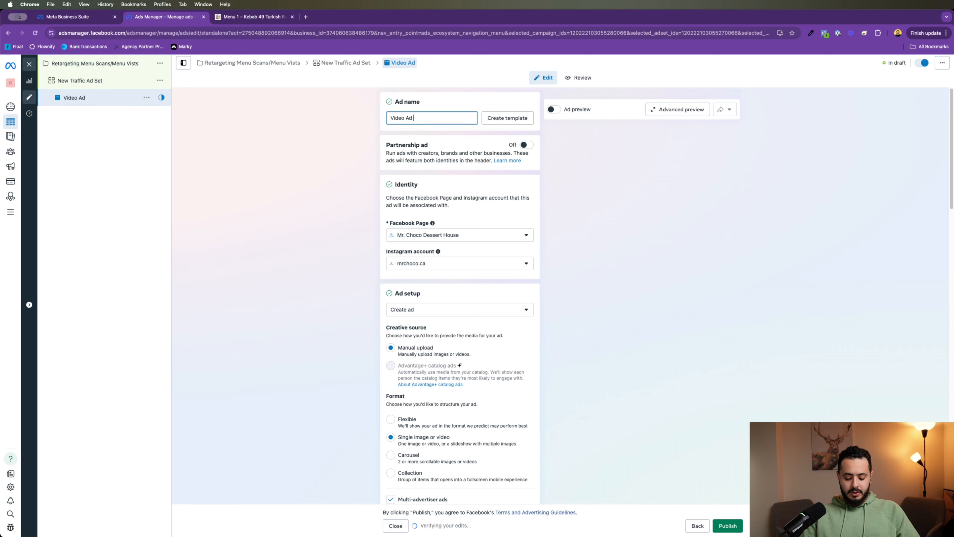
type(" | Retargeting")
double_click(398, 118)
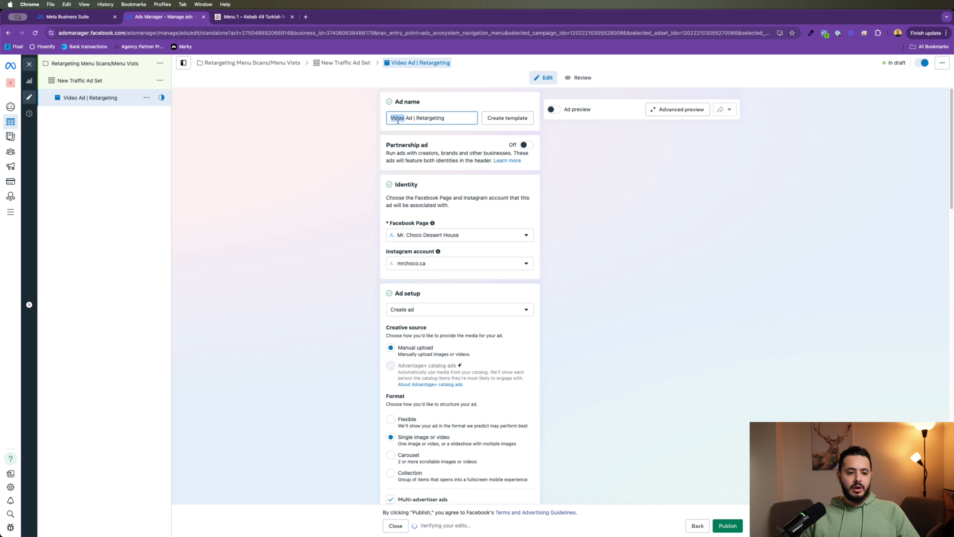
type("Photo")
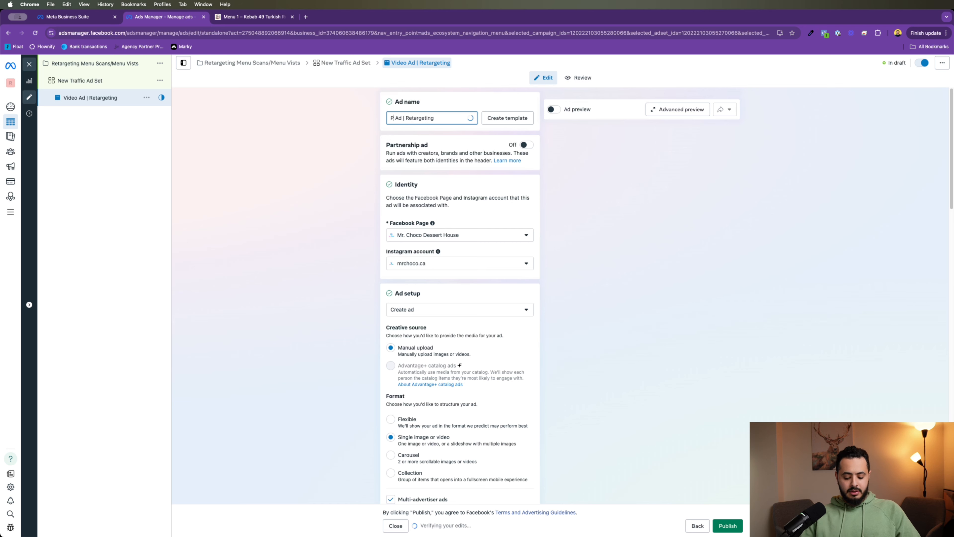
Examine the ad's creative source, format, multi-advertiser and destination options
scroll(490, 241, "down", 4)
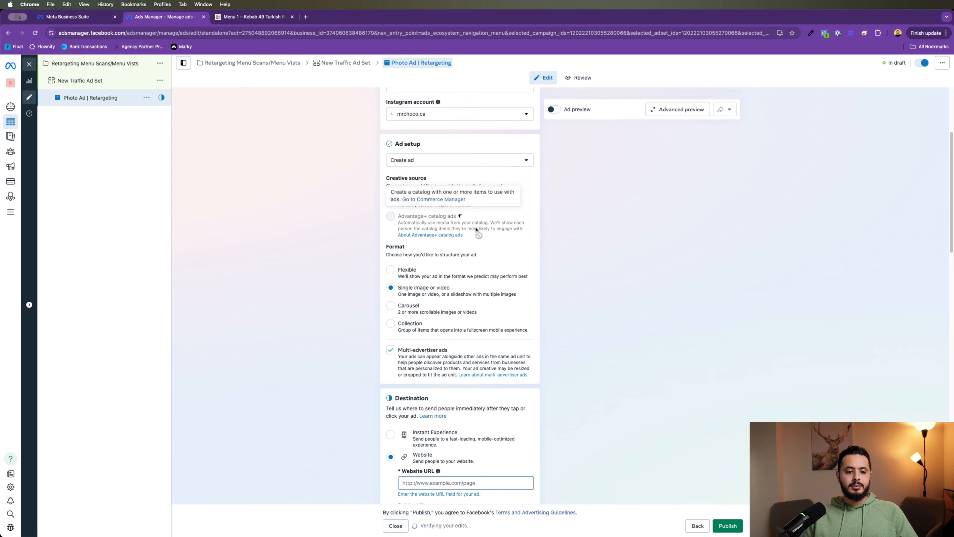
scroll(470, 234, "up", 2)
scroll(457, 241, "down", 2)
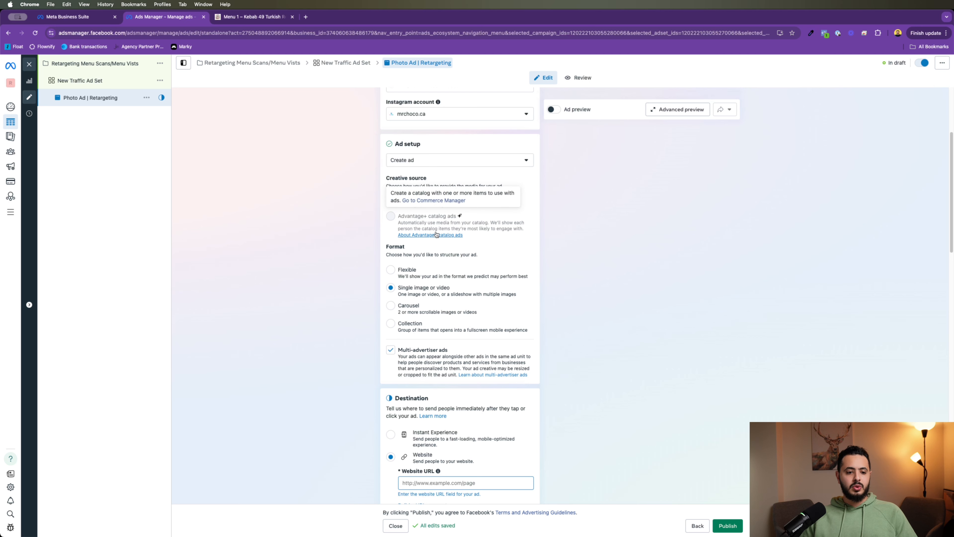
scroll(491, 263, "down", 3)
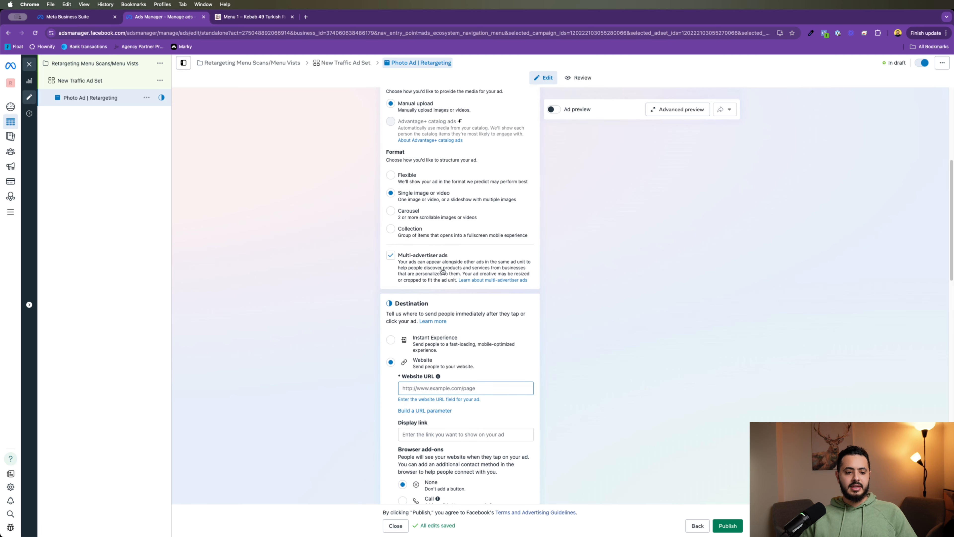
scroll(416, 218, "up", 3)
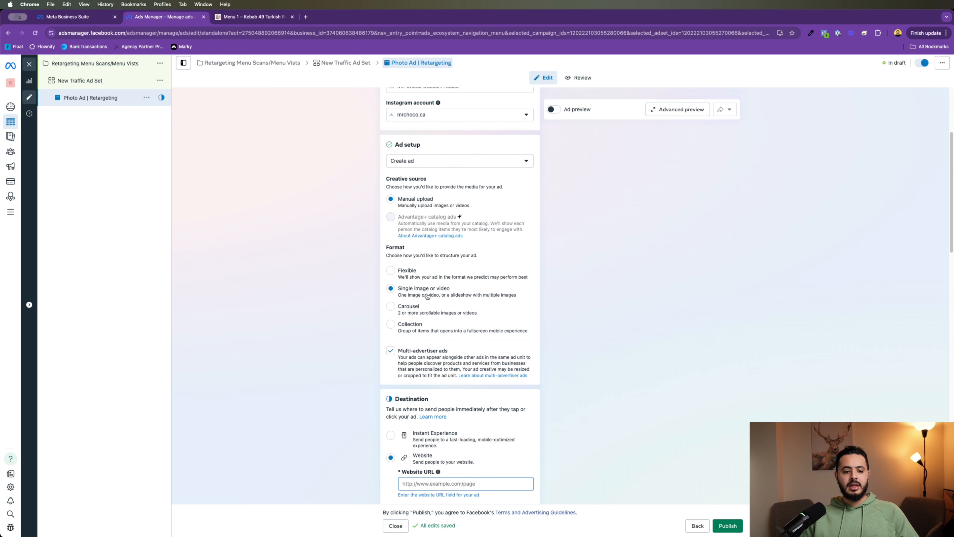
scroll(432, 295, "down", 3)
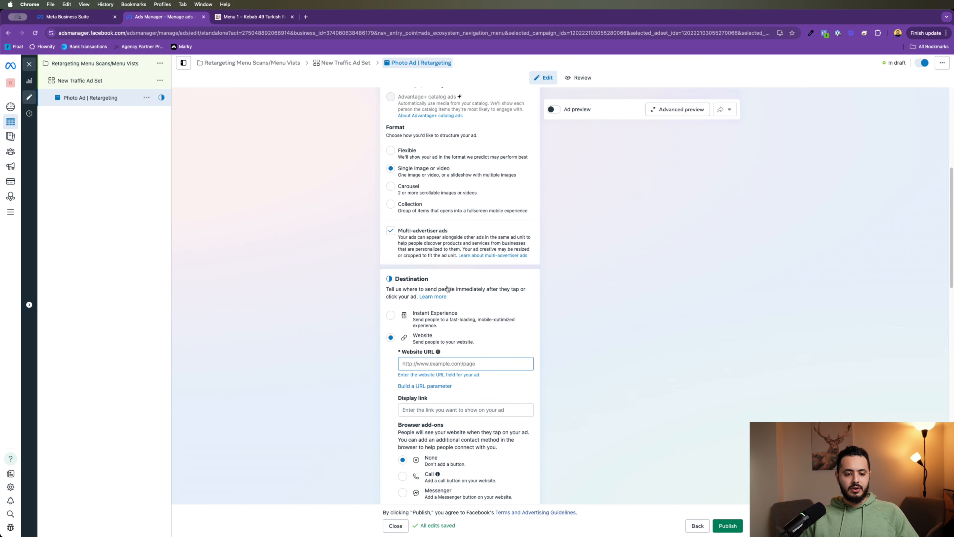
scroll(481, 301, "down", 3)
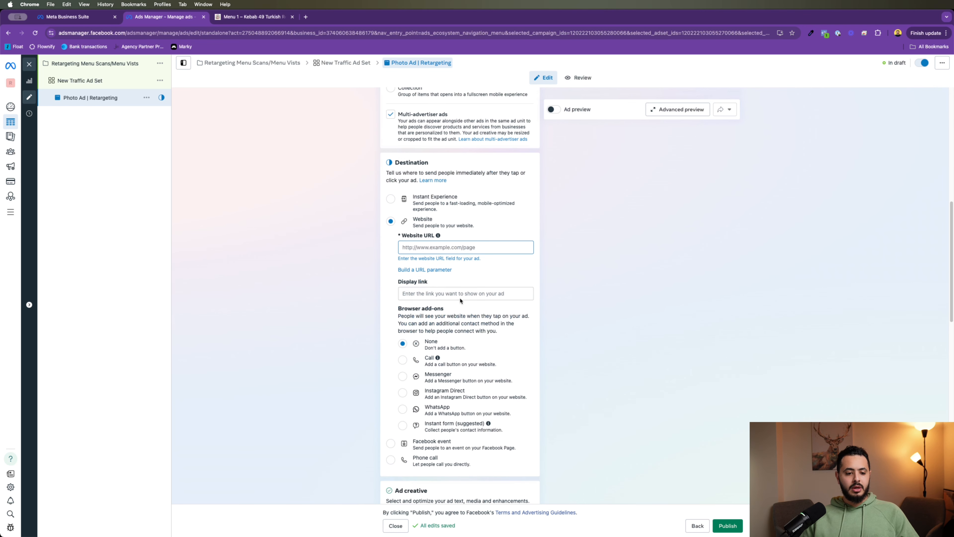
Add the account's pink "Bubble Tea: Buy One Get One Free" image as the ad's media and accept its placement crops
scroll(461, 299, "down", 2)
scroll(460, 299, "down", 2)
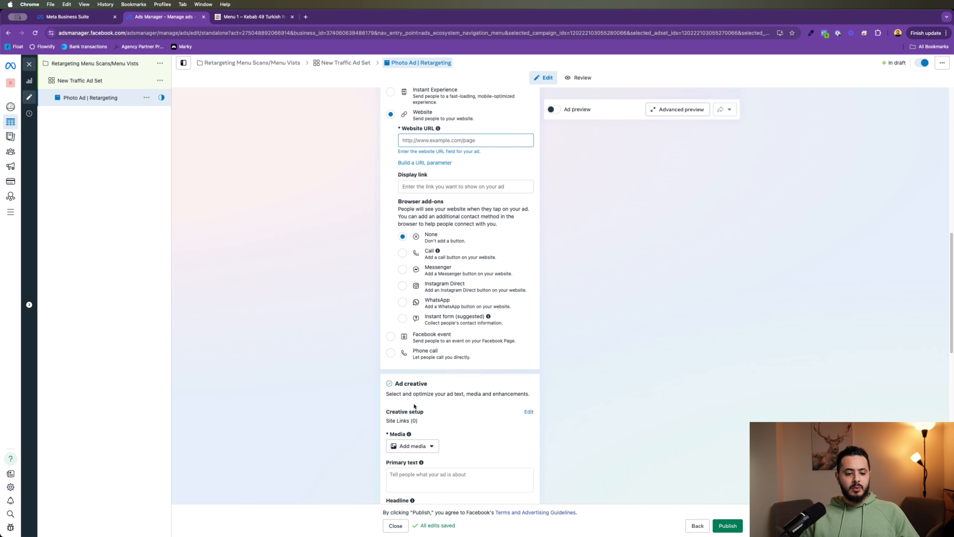
left_click(412, 444)
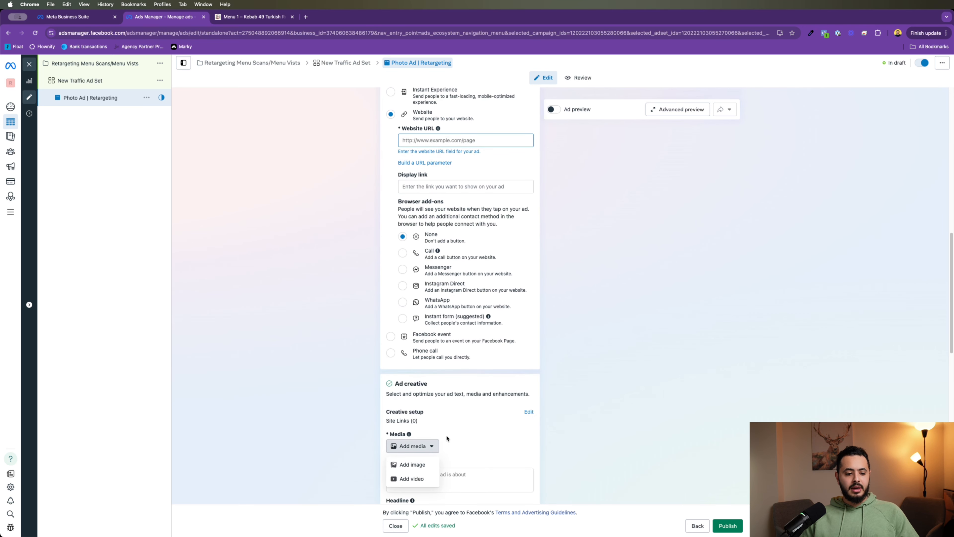
left_click(420, 467)
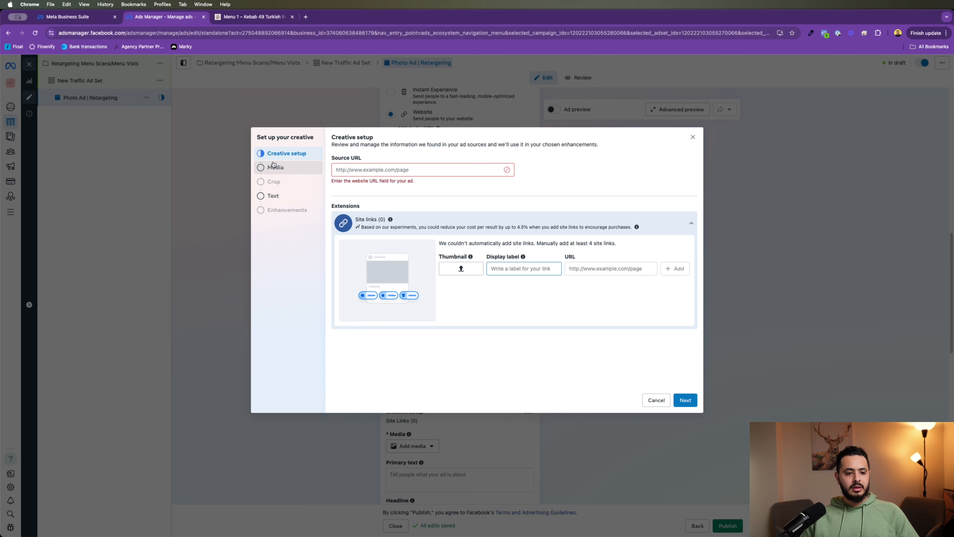
left_click(273, 166)
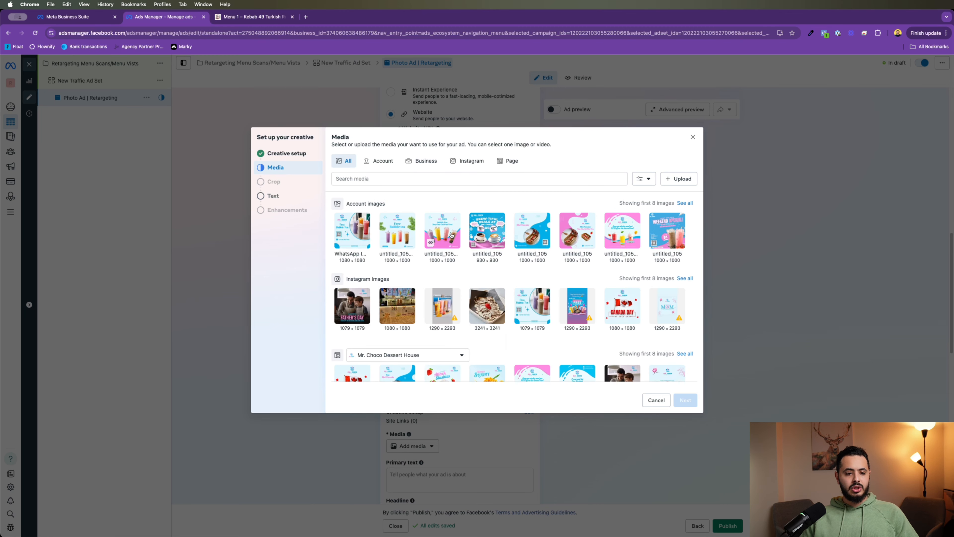
left_click(450, 235)
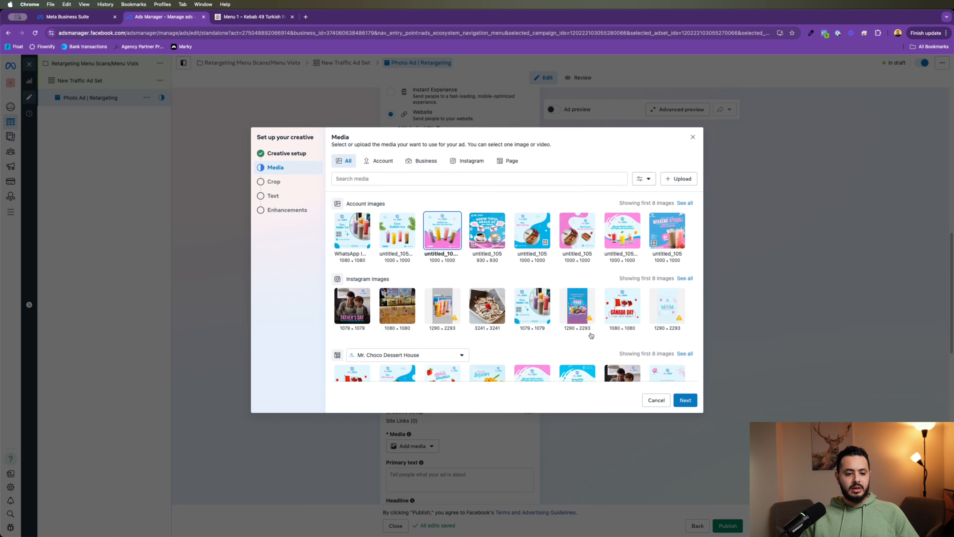
left_click(693, 398)
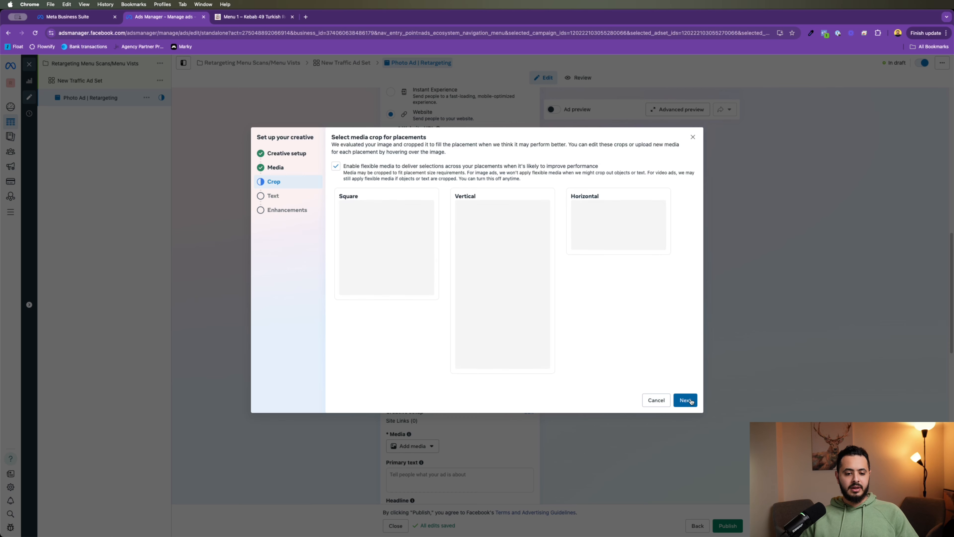
left_click(691, 401)
Enter "Ad Text" as the ad's primary text
left_click(406, 165)
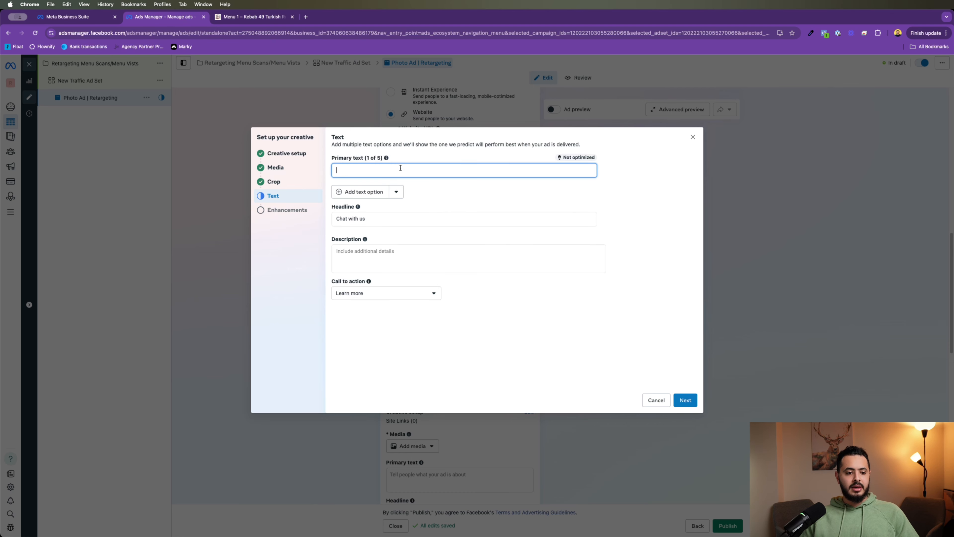
type("Ad")
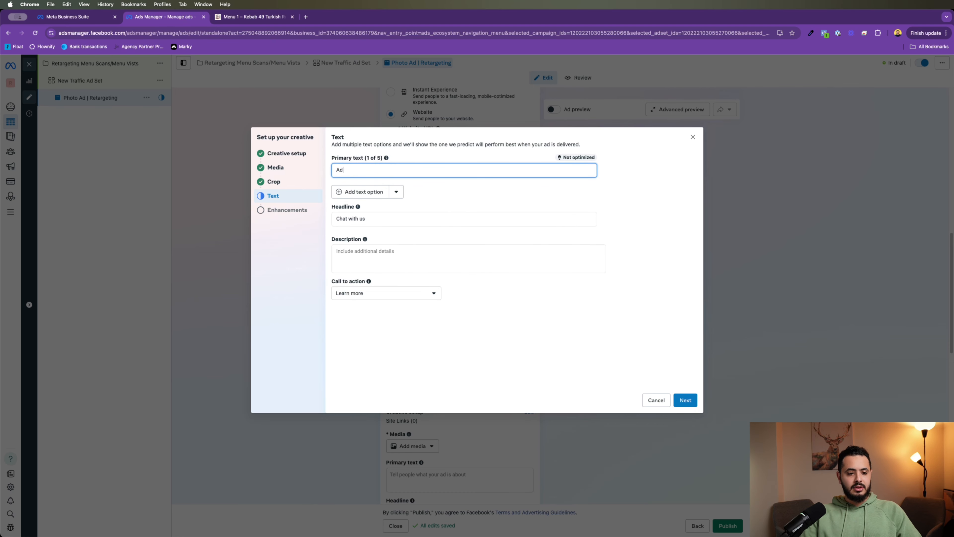
type(" Text")
key("Tab")
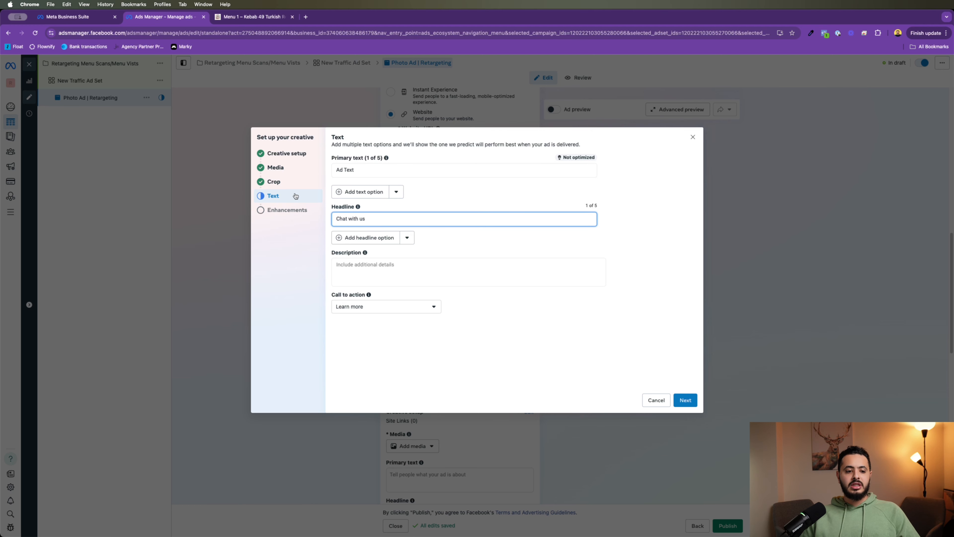
Replace the ad's headline with "Get your offer"
left_click(388, 221)
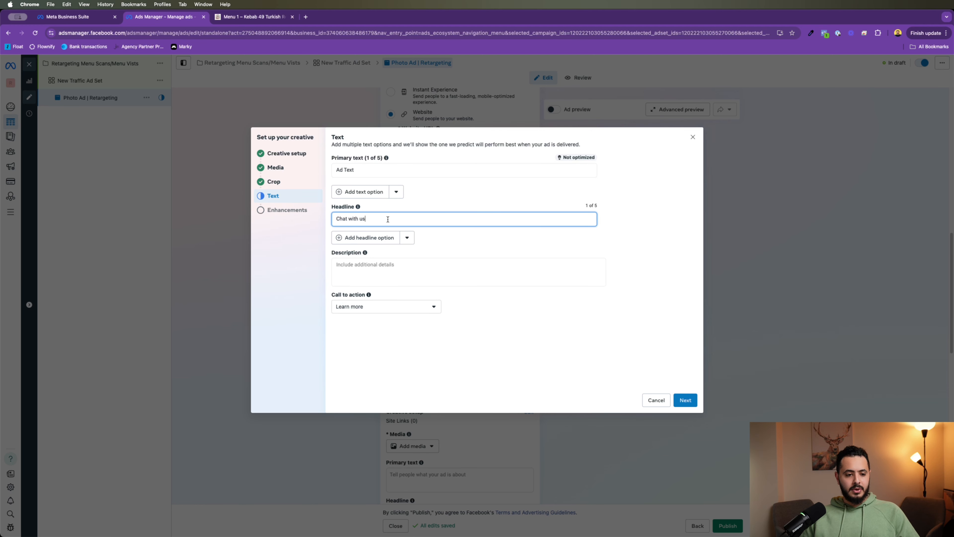
key("alt+shift+Left")
key("alt+shift+Left")
key("alt+shift+Left")
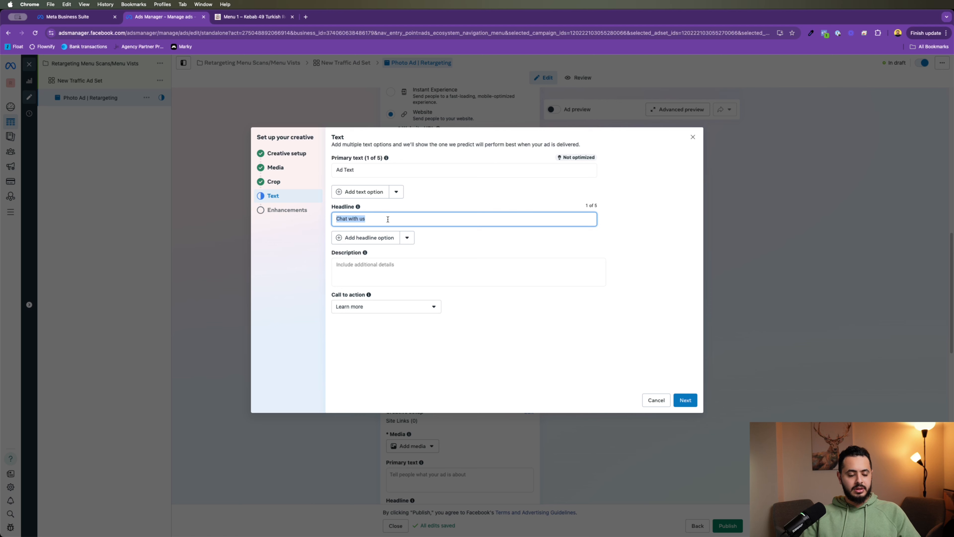
type("Get y")
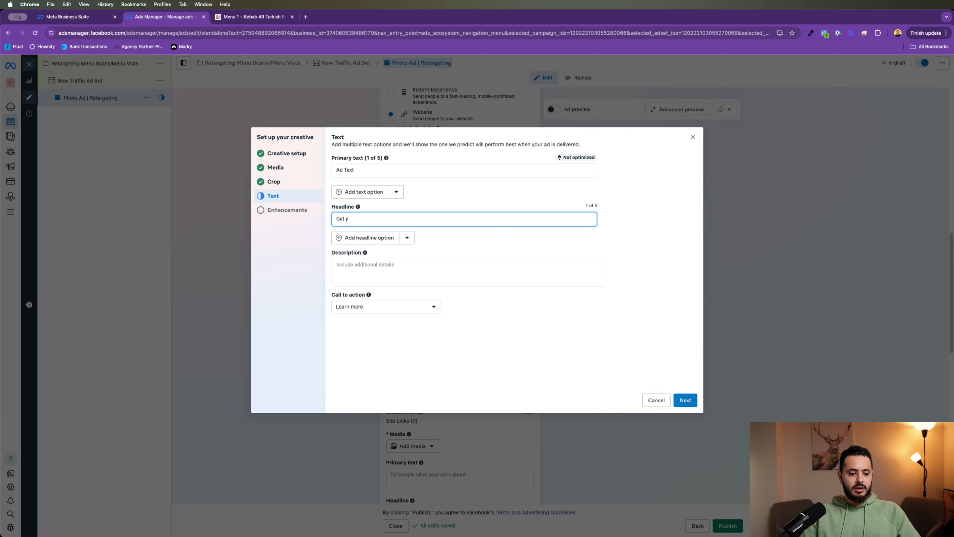
type("our offer")
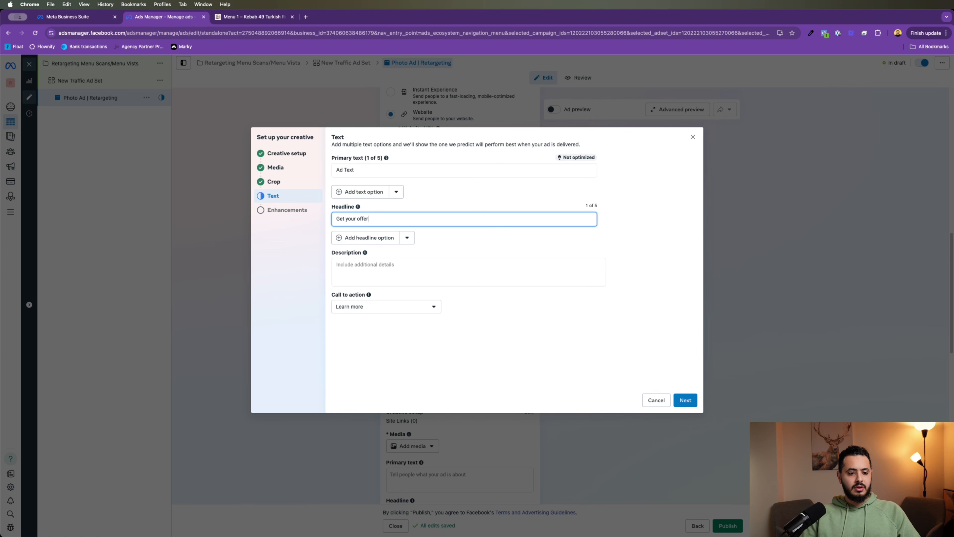
Set the call to action to Get offer and finish the creative setup with the active enhancements kept on
left_click(375, 307)
scroll(381, 334, "down", 3)
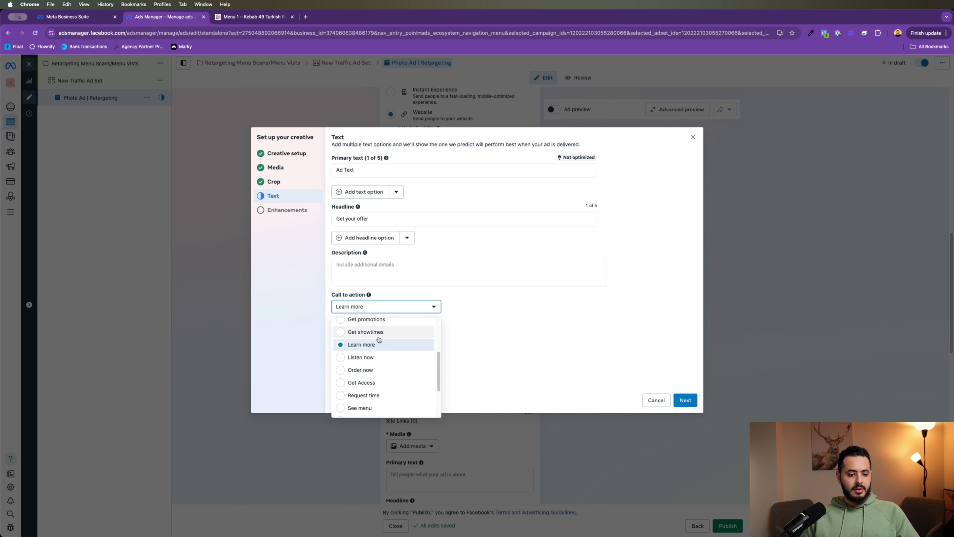
scroll(374, 337, "up", 1)
left_click(372, 330)
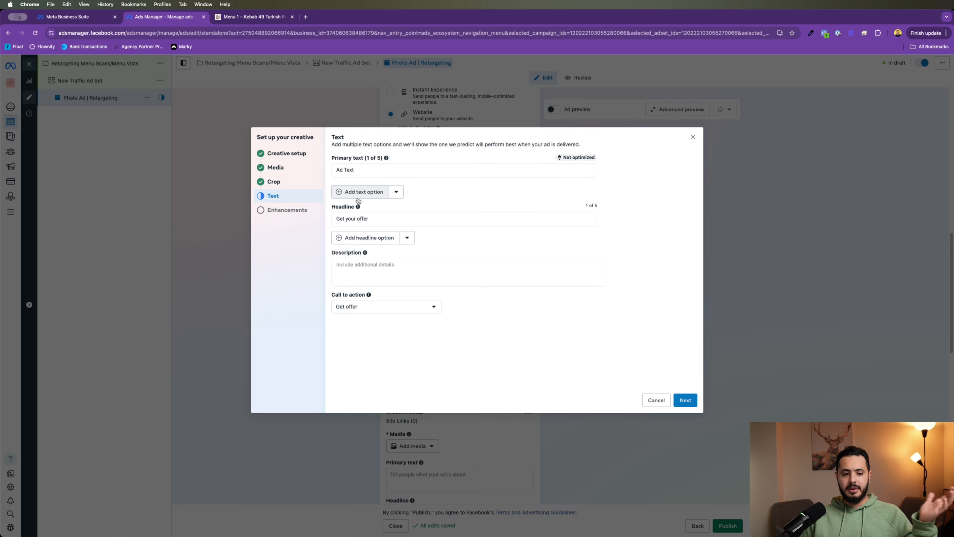
left_click(695, 402)
mouse_move(550, 278)
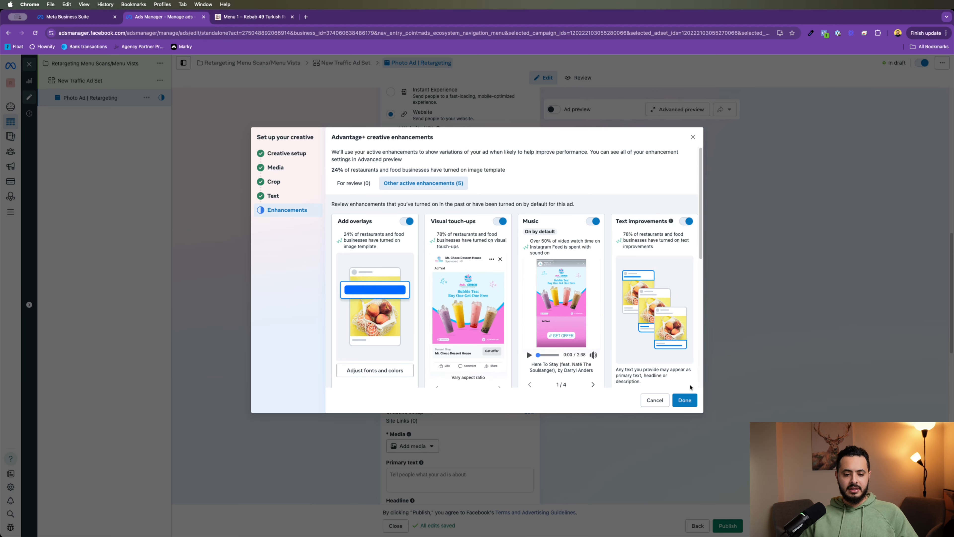
left_click(684, 400)
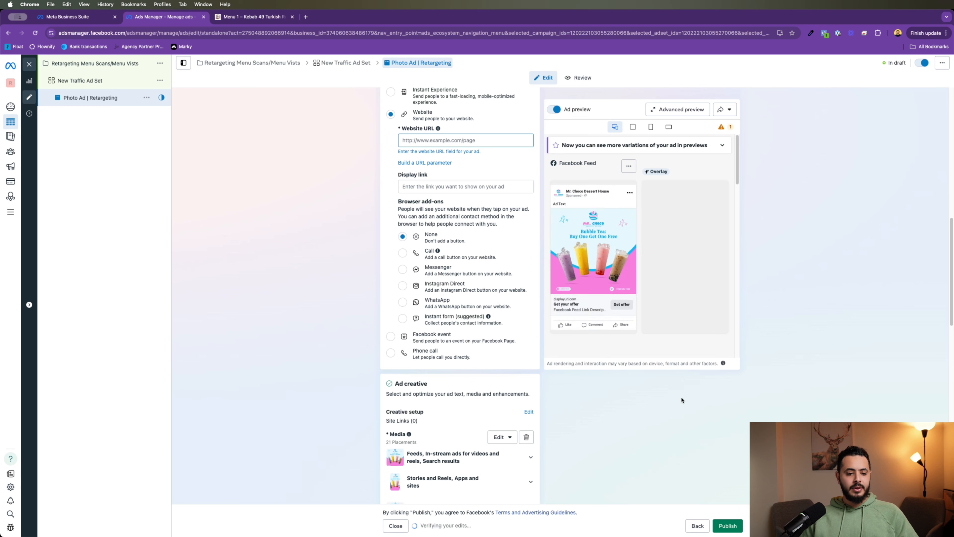
Open Kebab 49's Uber Eats ordering page from the contacts page of its website and use its link as the ad's website URL
scroll(447, 312, "up", 6)
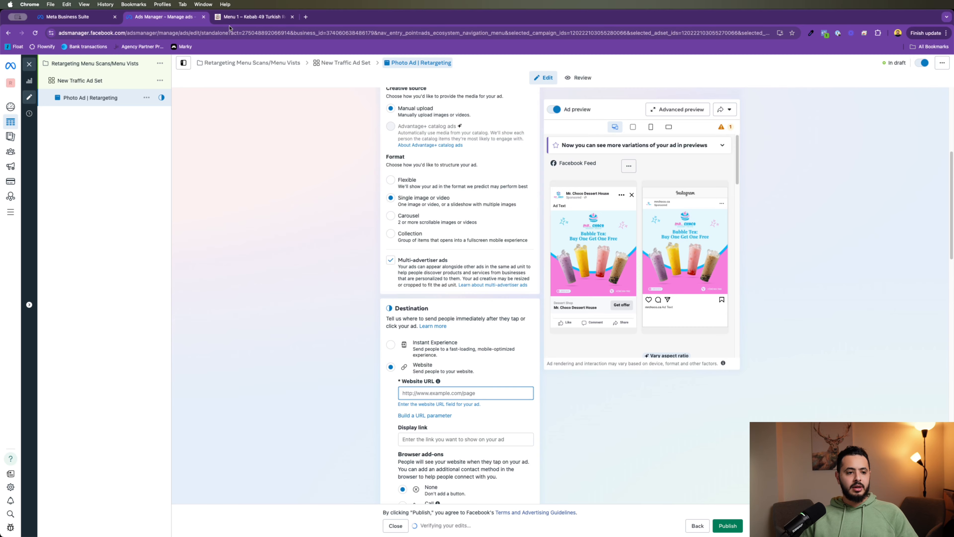
left_click(234, 18)
left_click(562, 93)
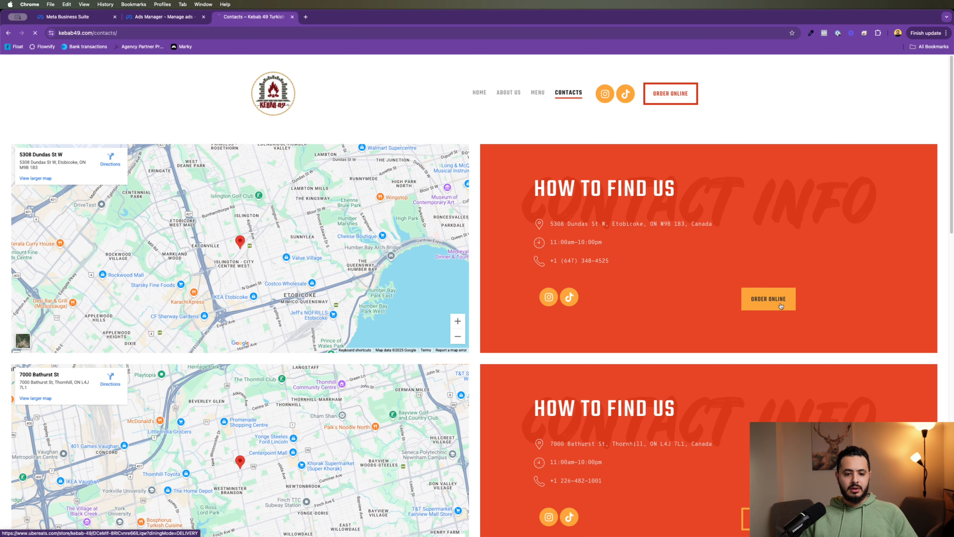
left_click(768, 299)
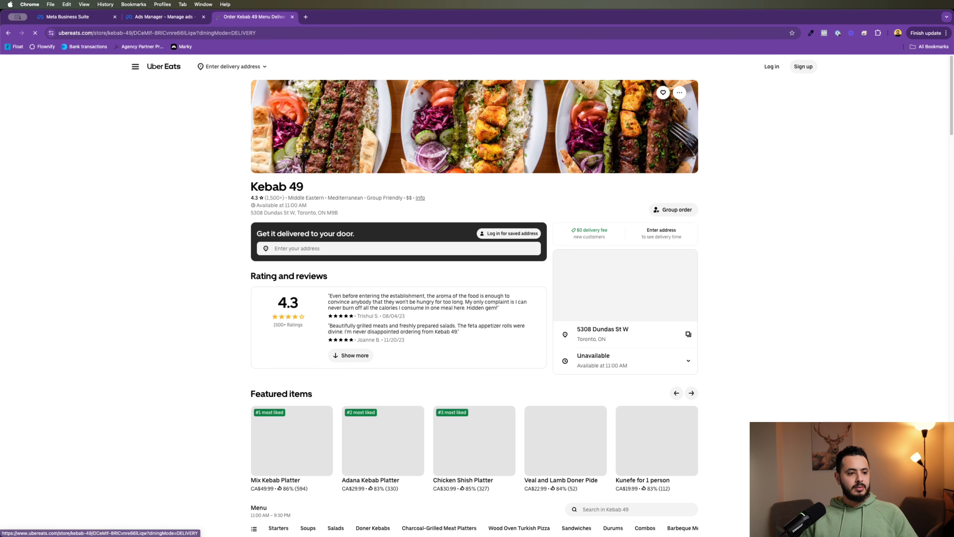
left_click(164, 17)
left_click(503, 392)
key("super+v")
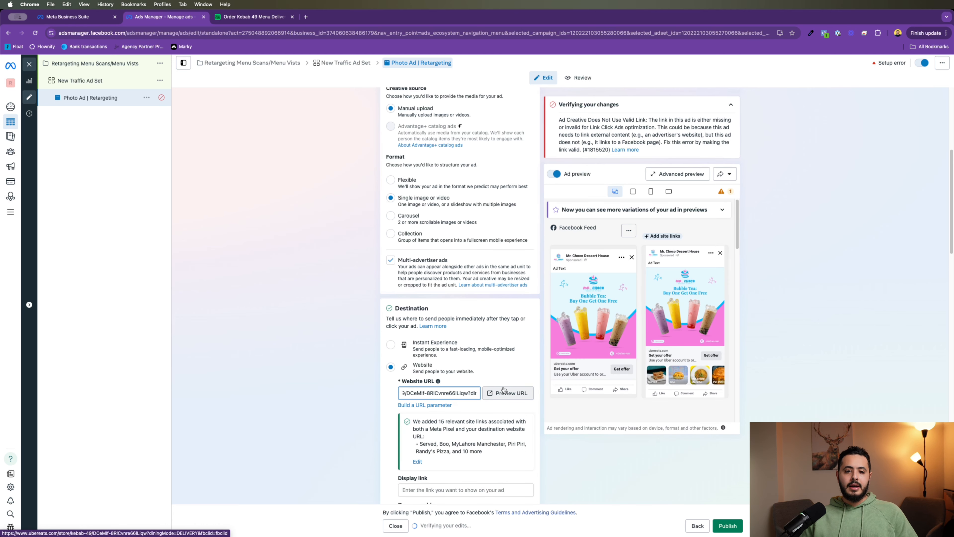
Review the ad's identity, setup, destination, creative text, enhancements and tracking settings
scroll(501, 389, "up", 4)
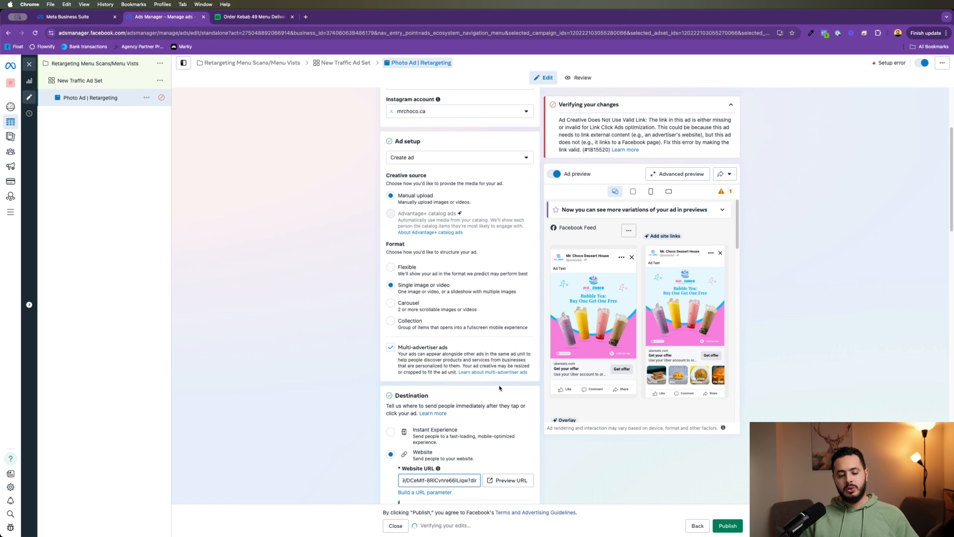
scroll(500, 388, "down", 5)
scroll(465, 261, "down", 2)
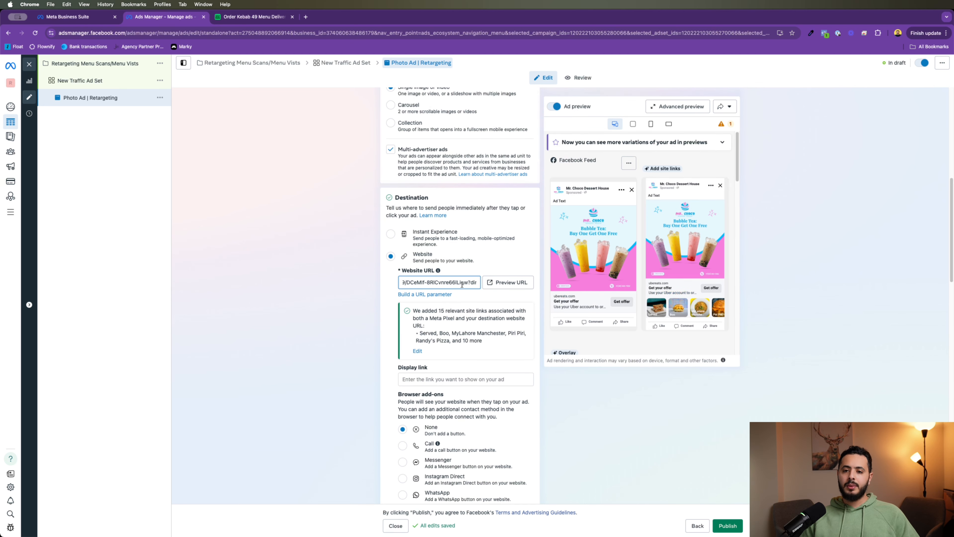
scroll(479, 278, "up", 3)
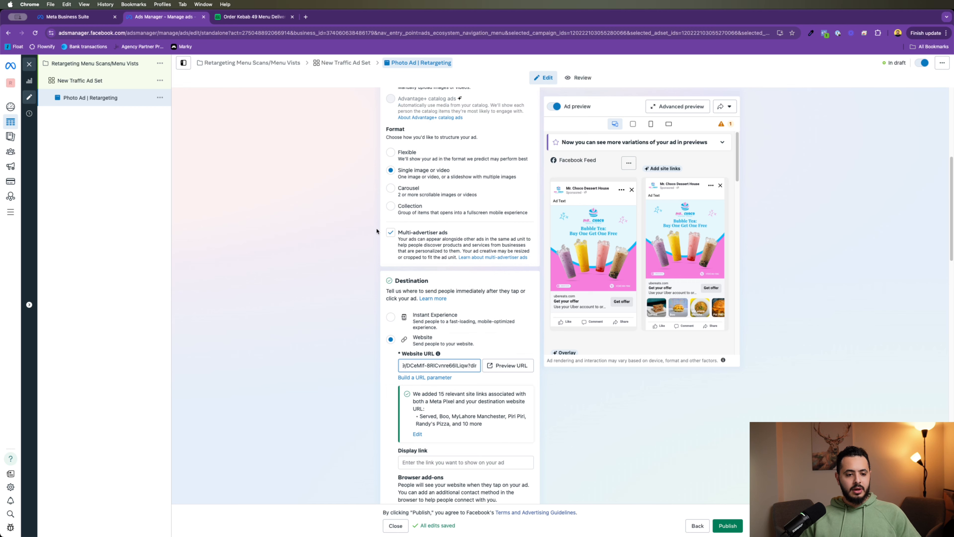
scroll(473, 224, "up", 10)
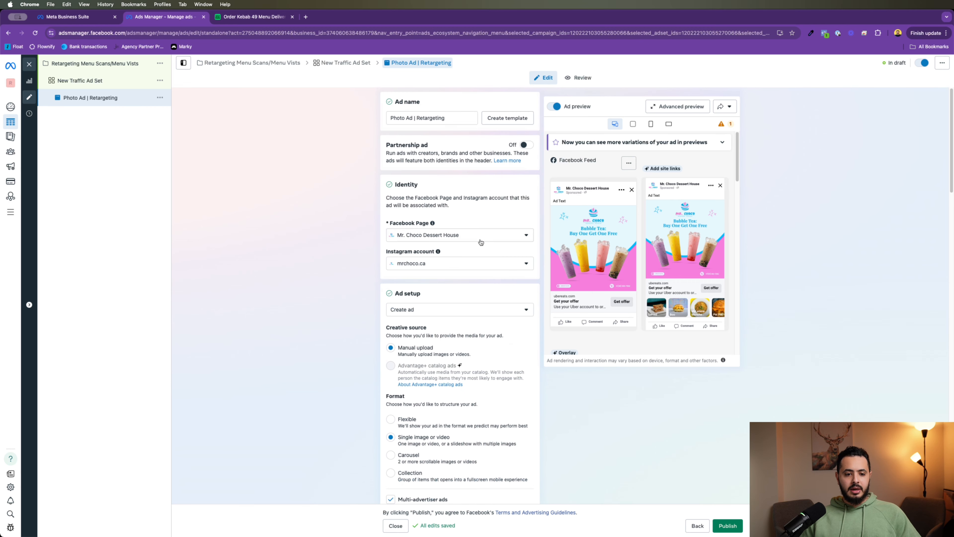
scroll(479, 243, "down", 10)
scroll(488, 256, "up", 10)
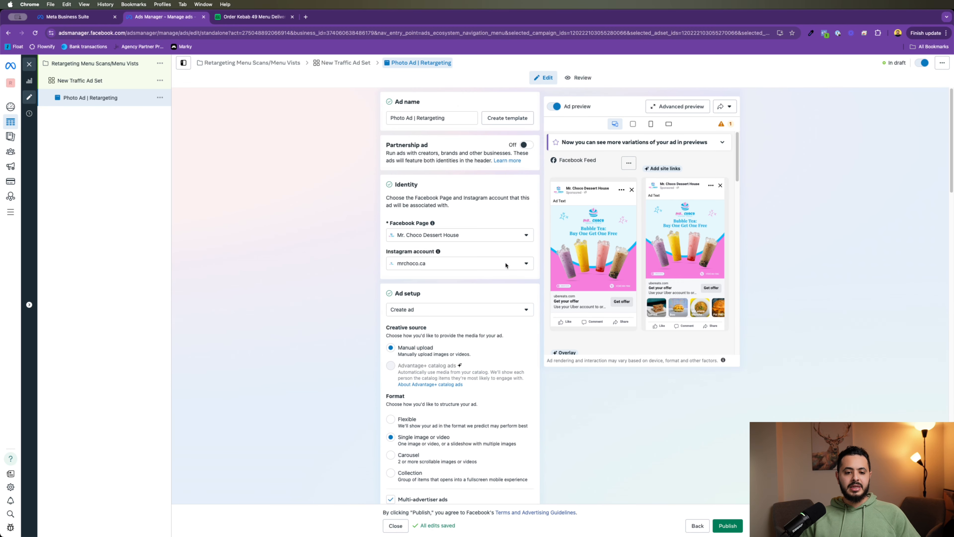
scroll(505, 265, "down", 15)
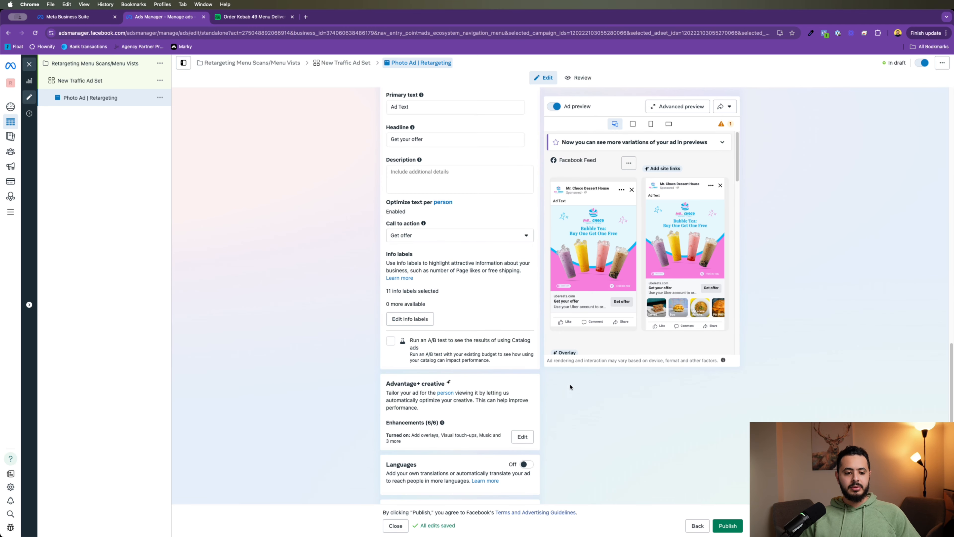
scroll(446, 280, "down", 8)
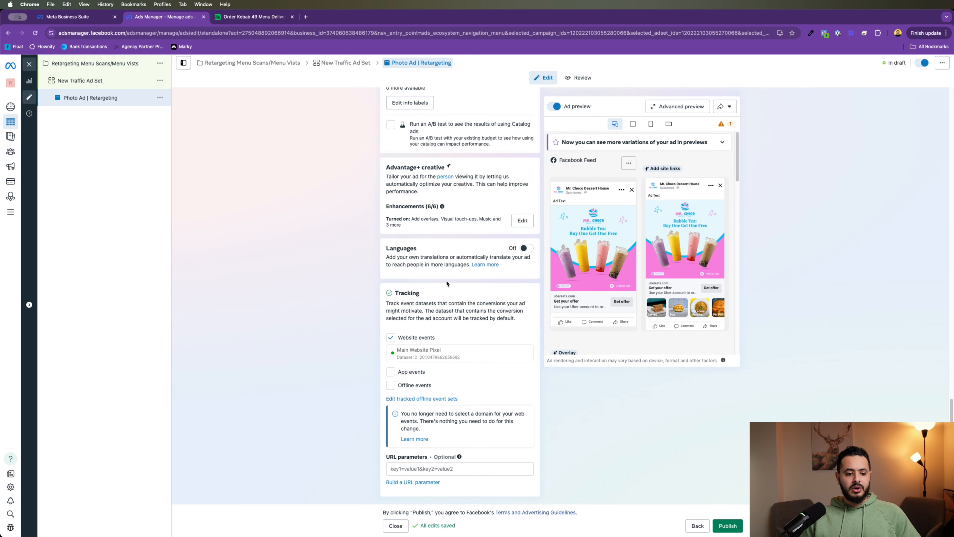
Recheck the campaign details, and the ad set's conversion location, performance goal, daily budget, schedule and custom audience
left_click(95, 63)
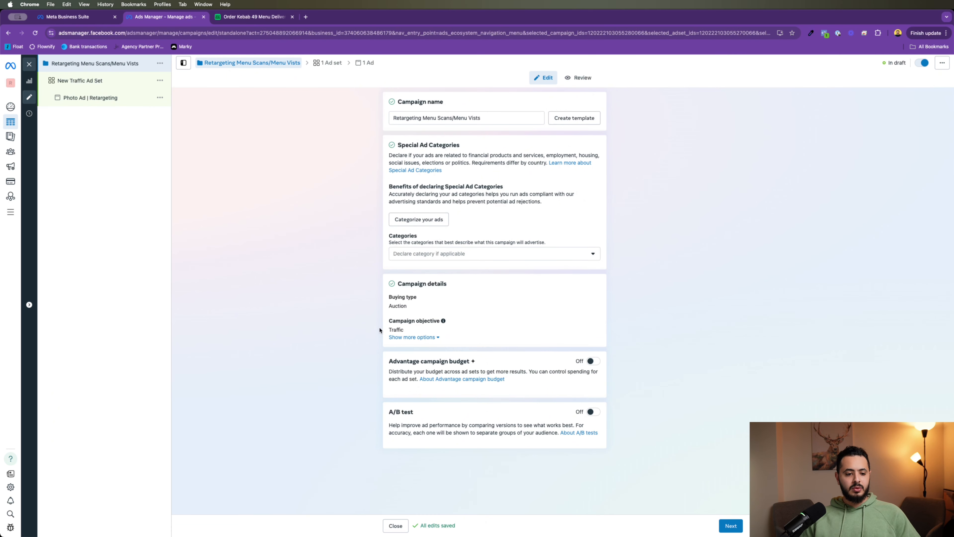
left_click(101, 81)
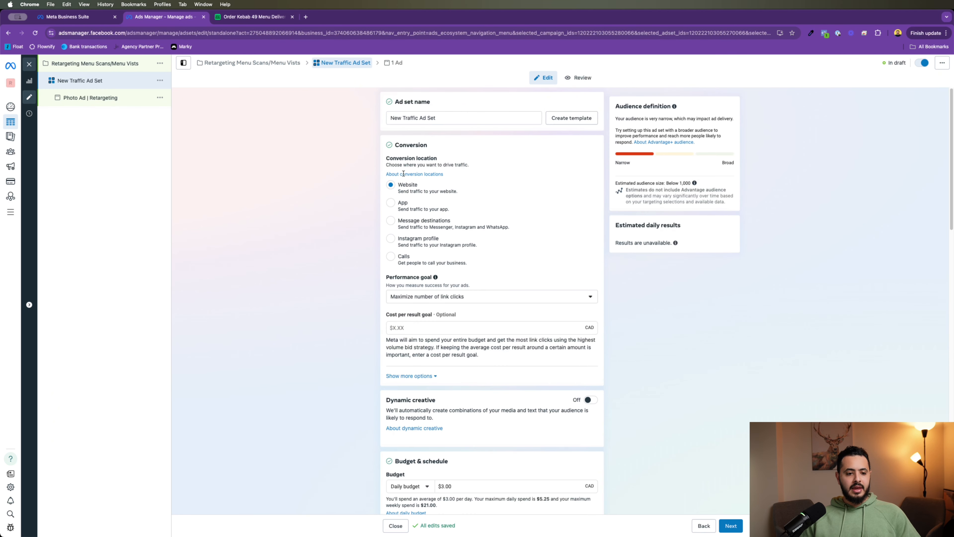
scroll(403, 174, "down", 1)
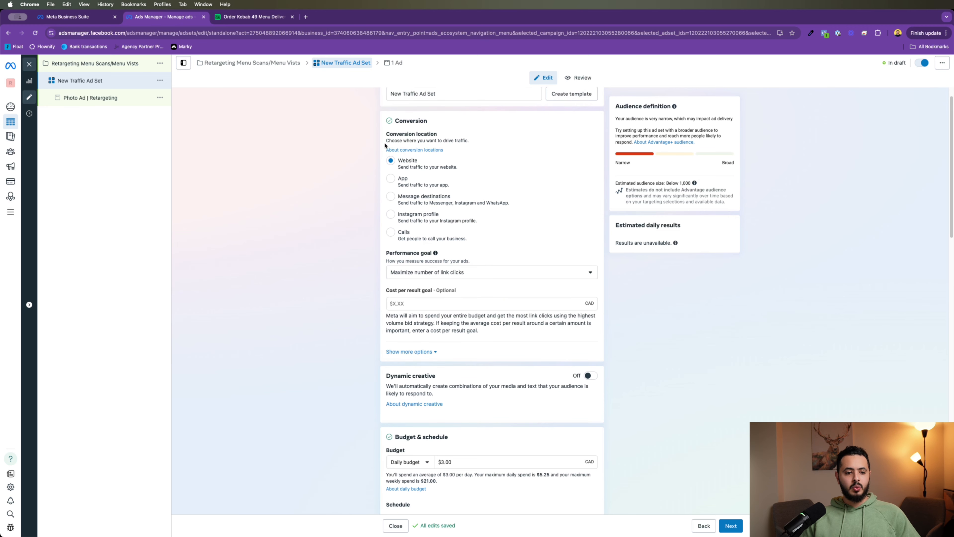
scroll(385, 144, "down", 2)
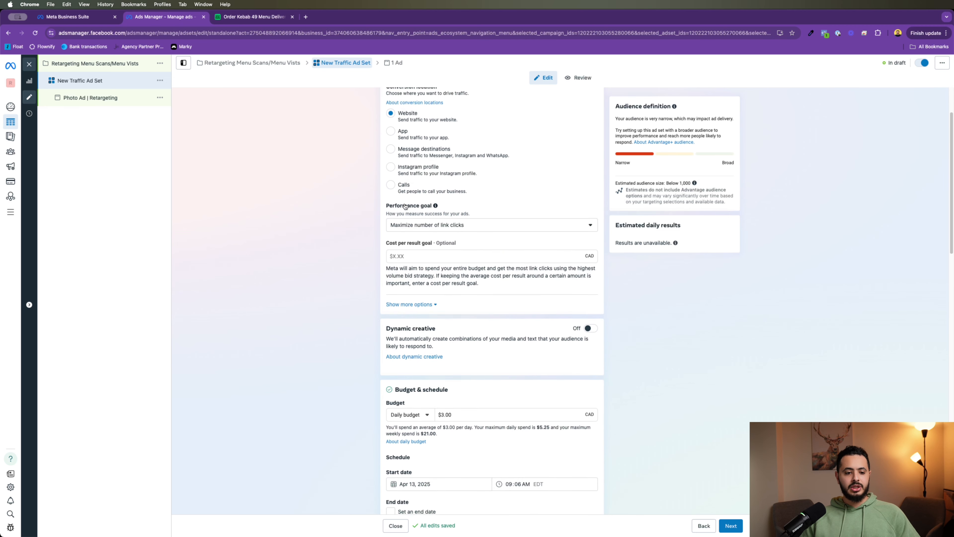
scroll(404, 206, "down", 4)
scroll(365, 258, "down", 1)
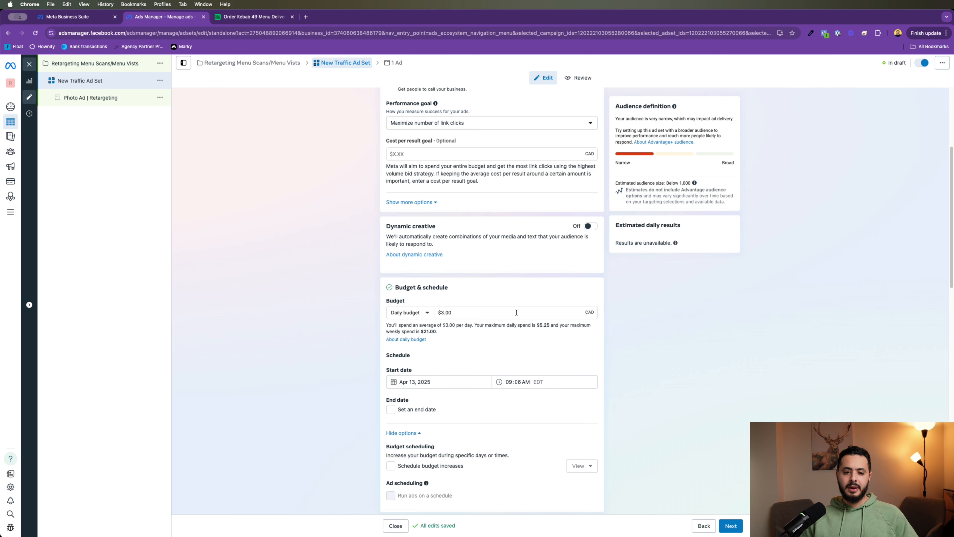
scroll(501, 309, "down", 3)
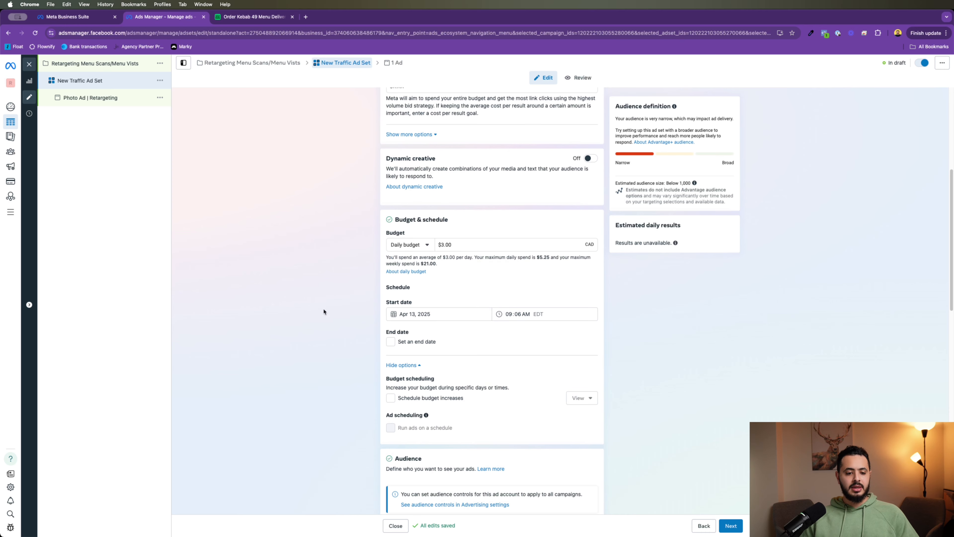
scroll(390, 319, "down", 12)
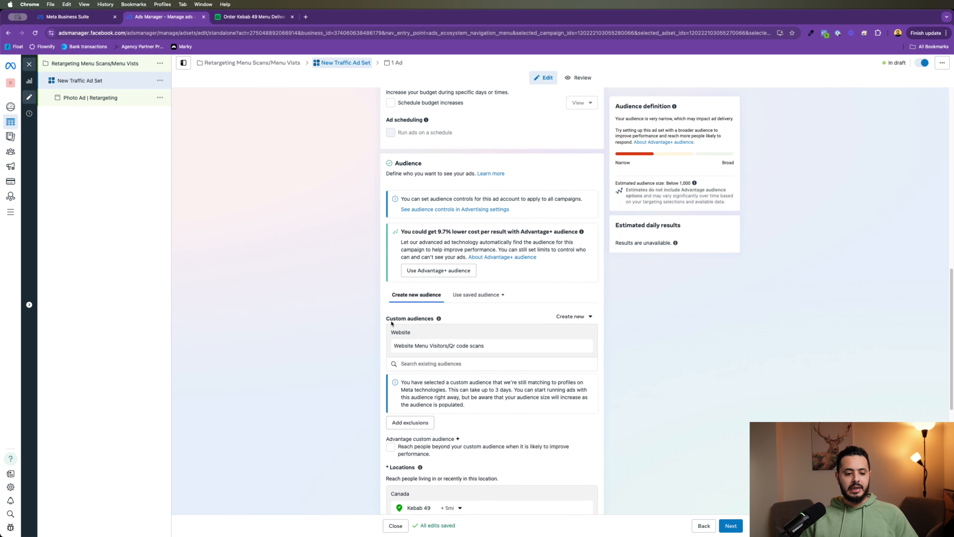
Review the ad set's custom audience, Advantage custom audience option, location, age, gender, detailed targeting, language and placement settings
scroll(391, 323, "down", 1)
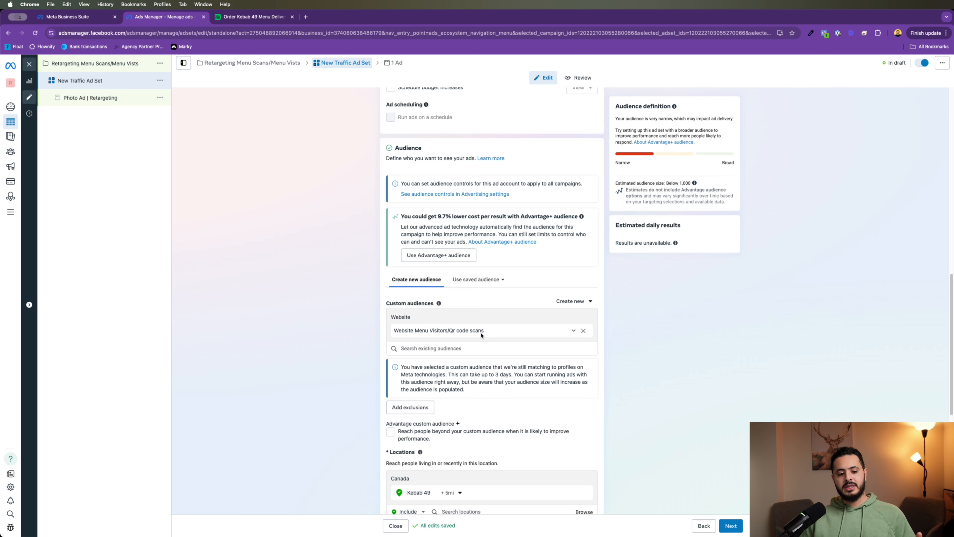
scroll(481, 334, "down", 8)
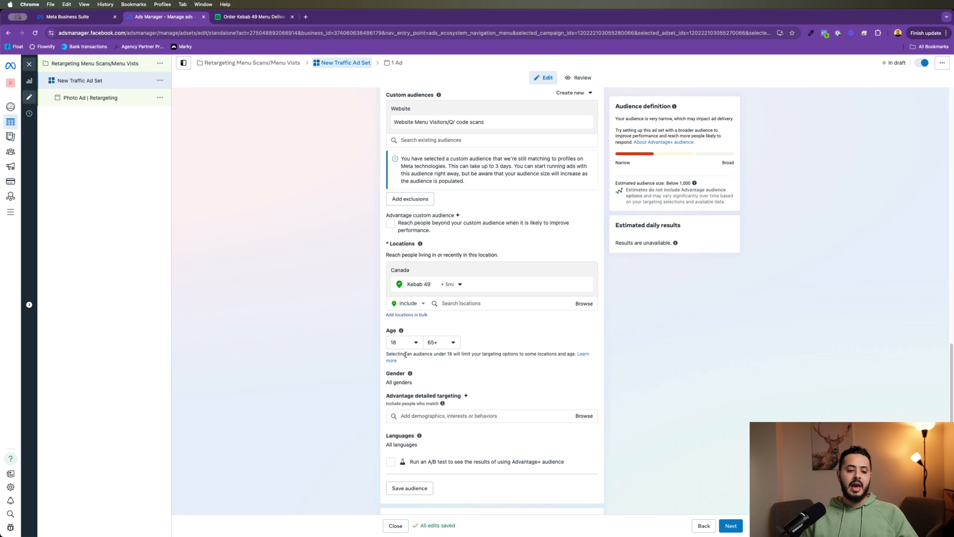
left_click_drag(382, 213, 455, 216)
scroll(488, 322, "down", 3)
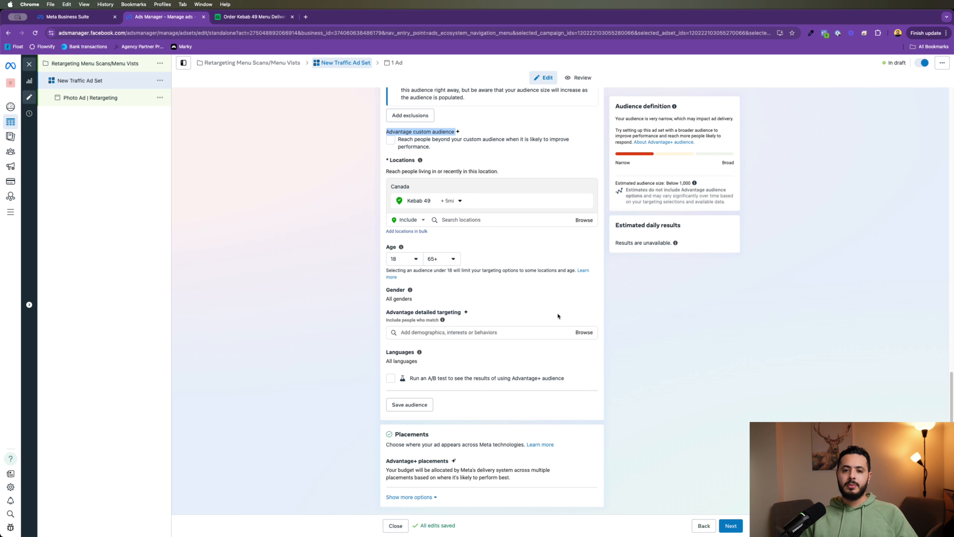
scroll(495, 270, "up", 3)
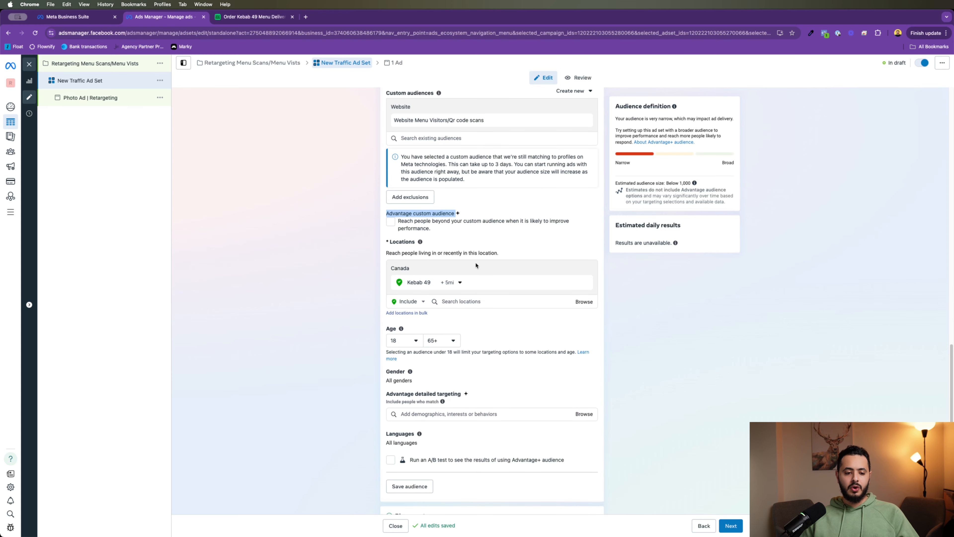
scroll(475, 265, "down", 2)
scroll(475, 265, "down", 1)
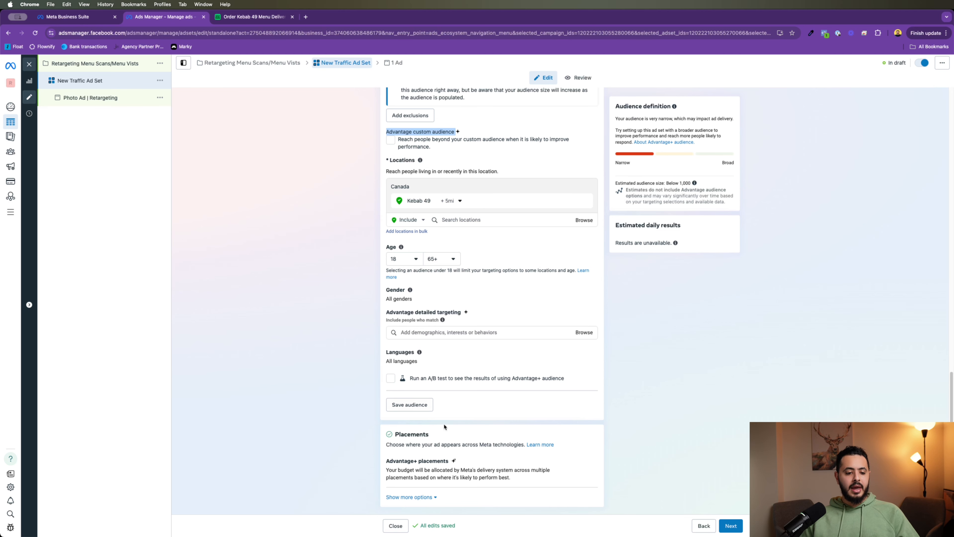
Go on to the ad and review its format and destination, trying the Flexible format but keeping the customized assets
left_click(730, 525)
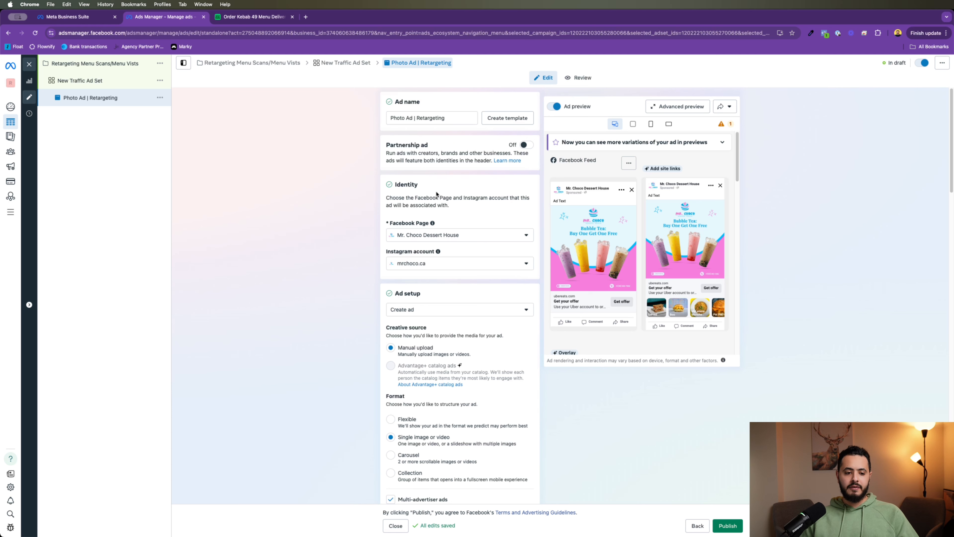
scroll(476, 234, "down", 6)
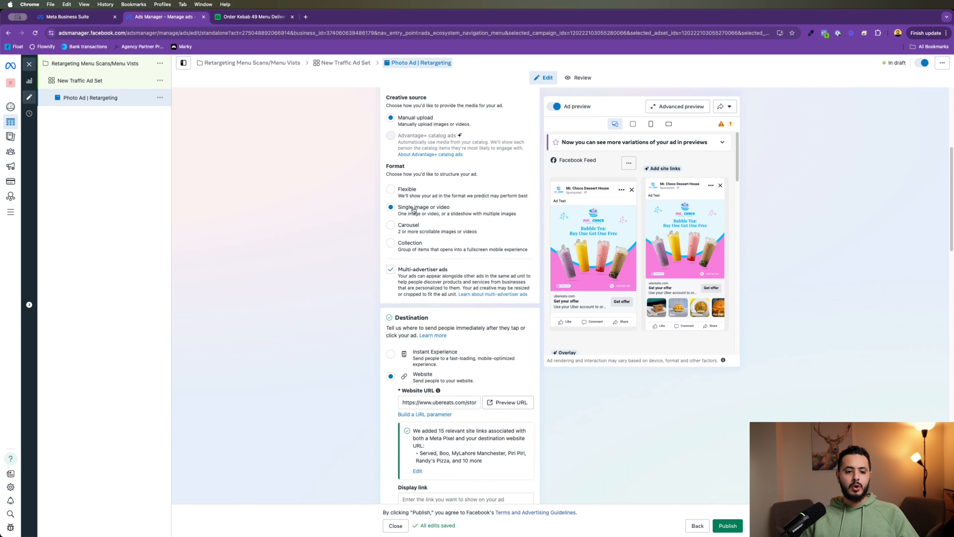
left_click(404, 188)
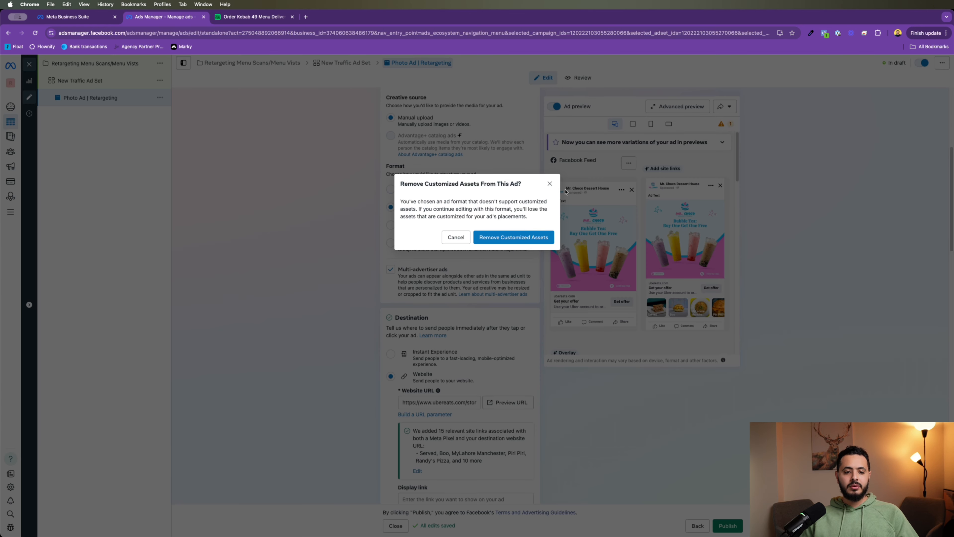
left_click(550, 183)
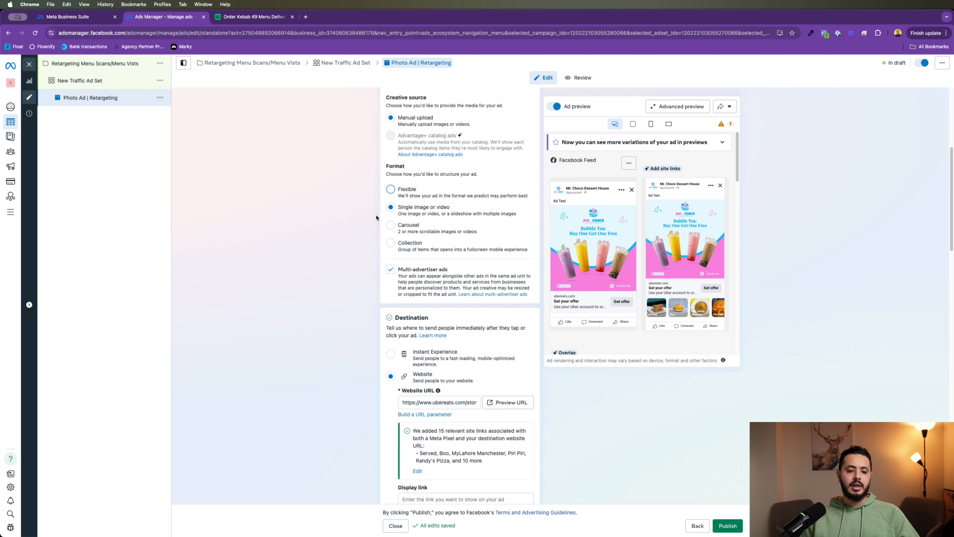
scroll(424, 235, "down", 2)
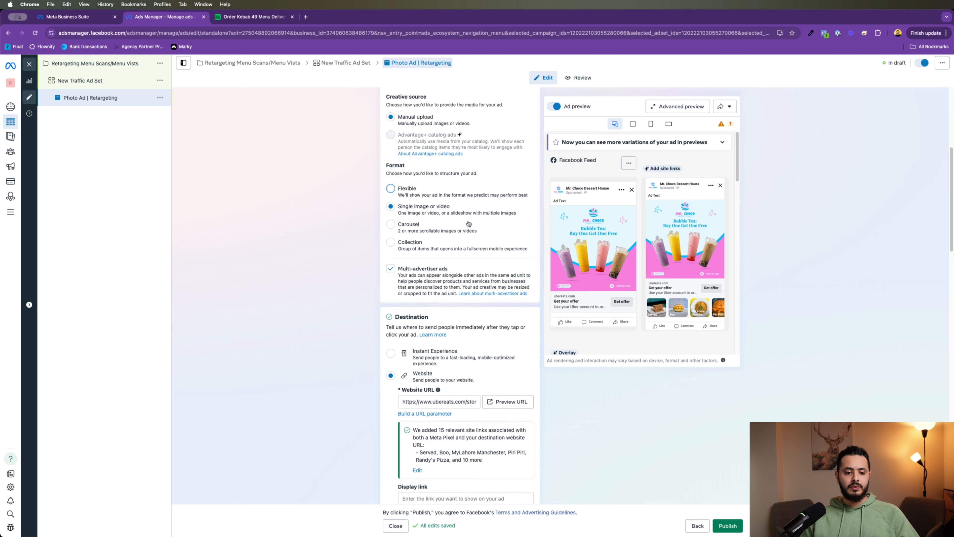
scroll(424, 235, "down", 10)
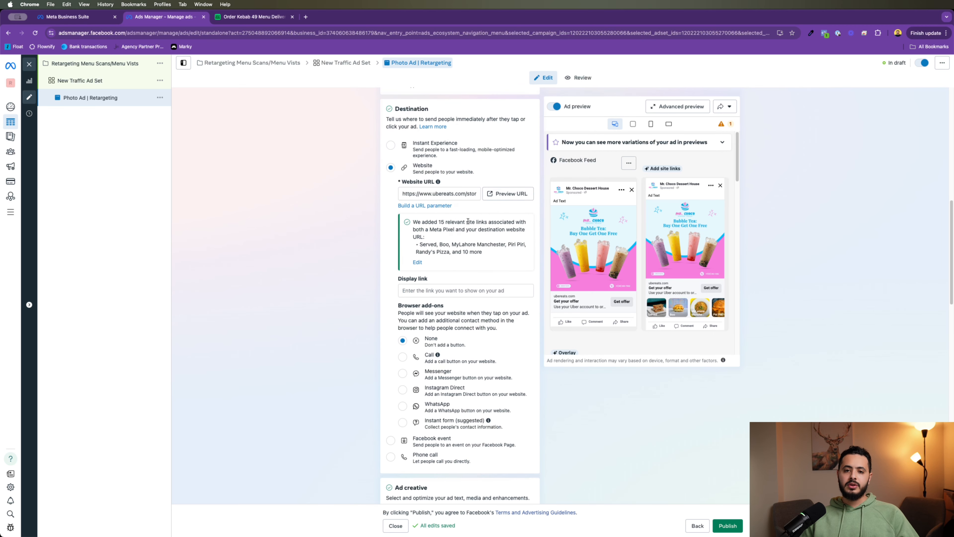
Search Google for "kabab 49" in a new tab, open the restaurant's Google Maps listing and copy its page link
left_click(306, 18)
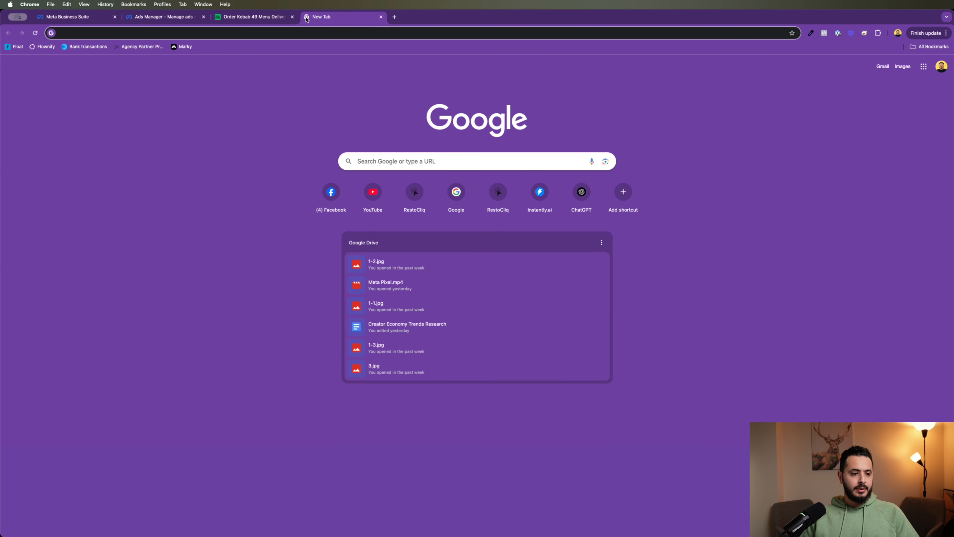
type("kabab 49")
key("Return")
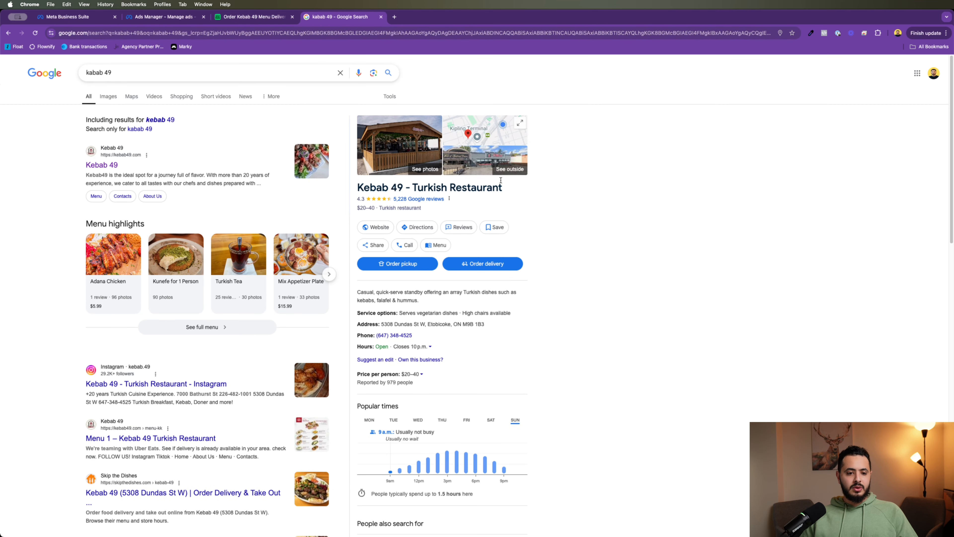
left_click(521, 124)
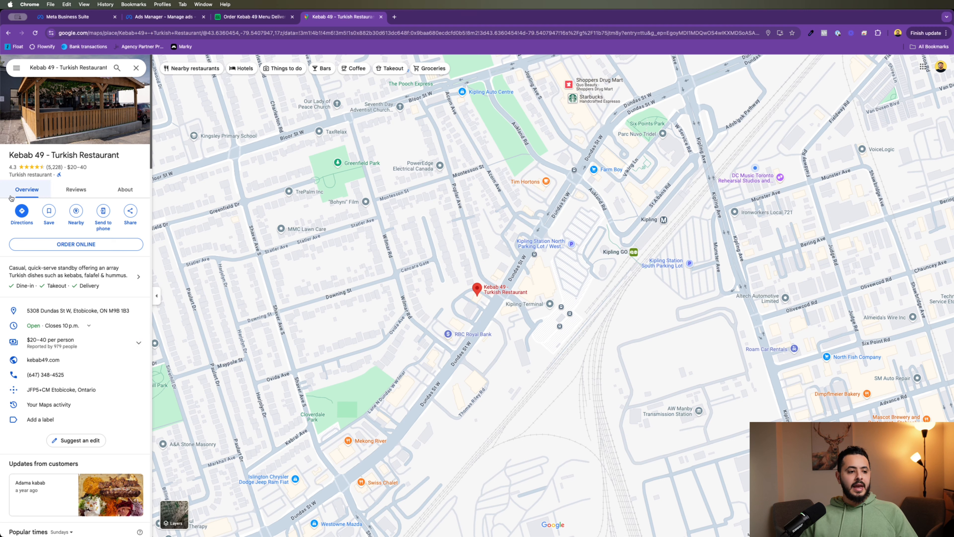
left_click_drag(49, 165, 60, 167)
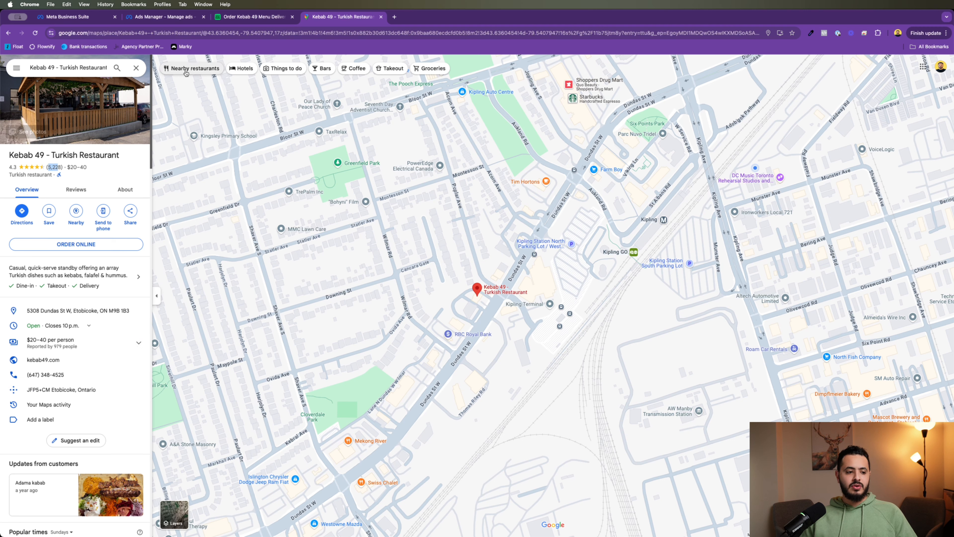
left_click(308, 33)
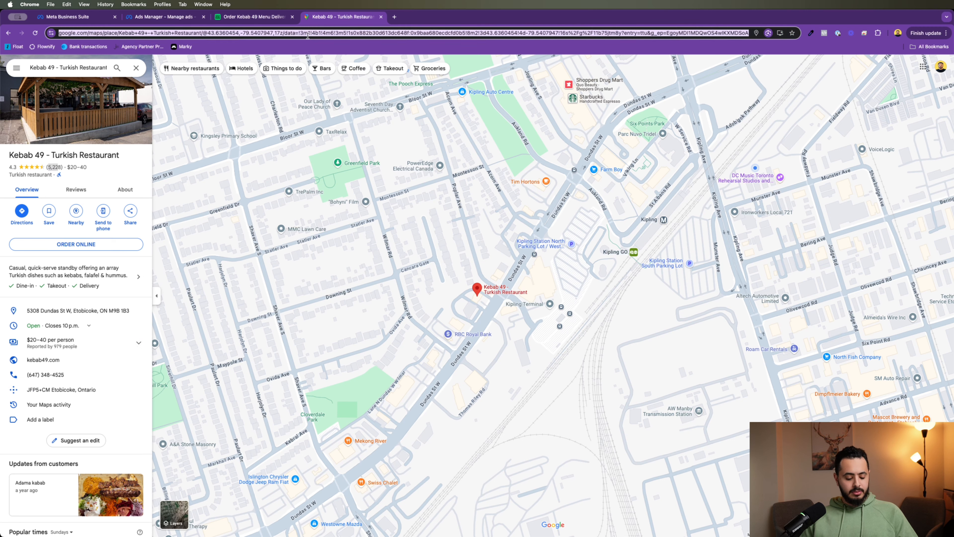
key("super+c")
Return to Ads Manager and replace the ad's website URL with the copied Google Maps link
left_click(164, 17)
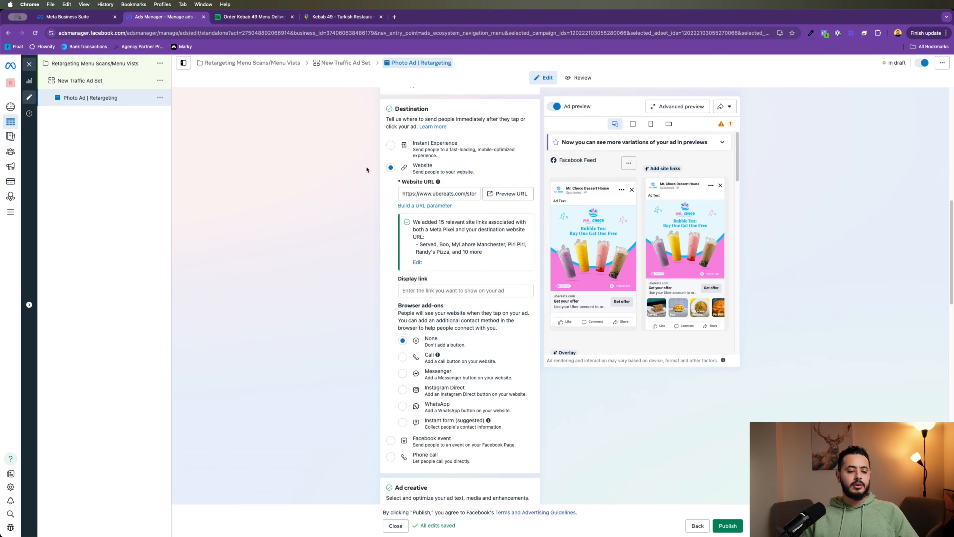
left_click(430, 193)
key("super+a")
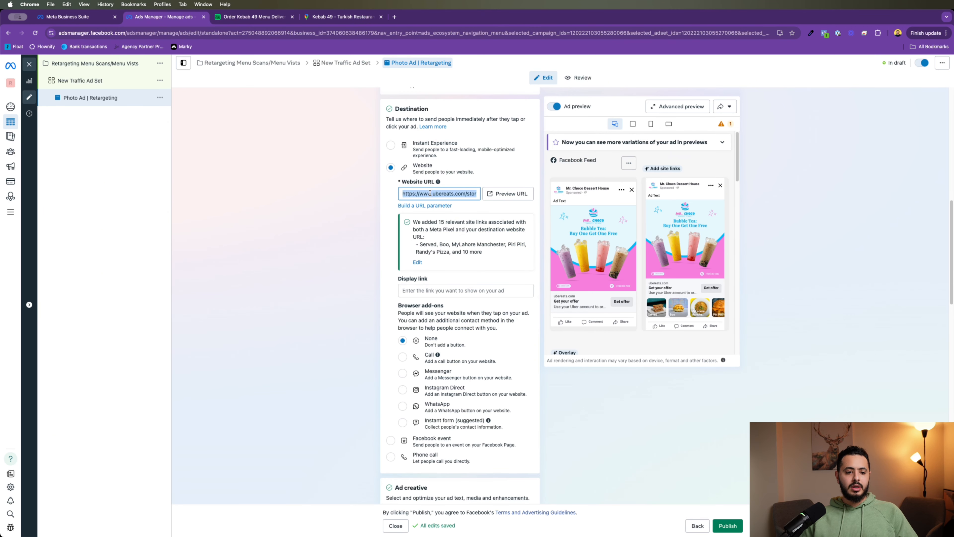
key("super+v")
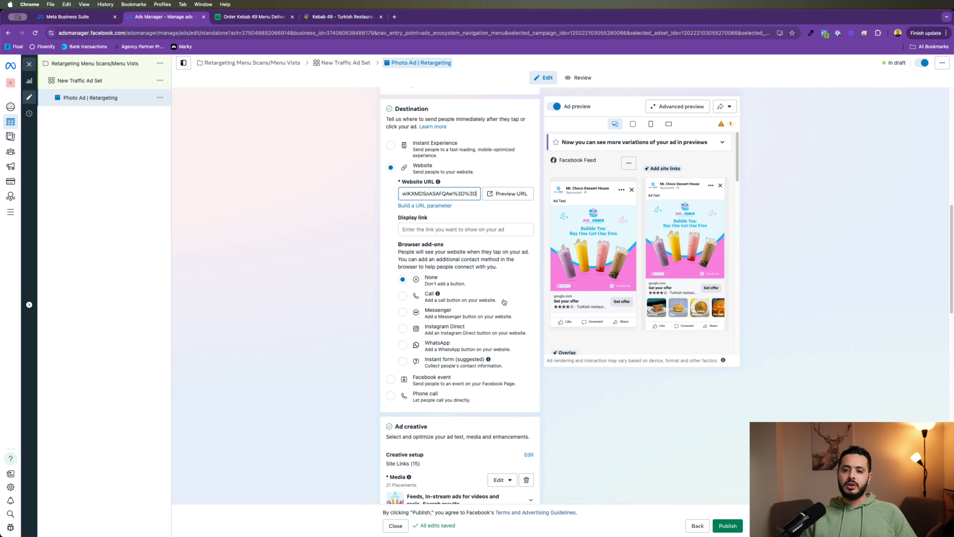
Check how the ad looks across all placements in the advanced preview, and publish the campaign
scroll(488, 378, "down", 10)
left_click(678, 107)
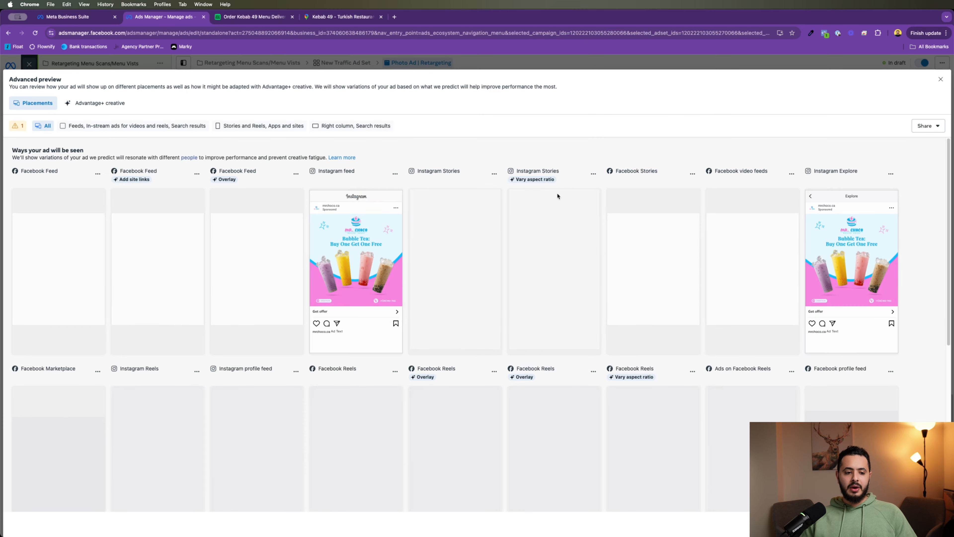
scroll(520, 353, "down", 5)
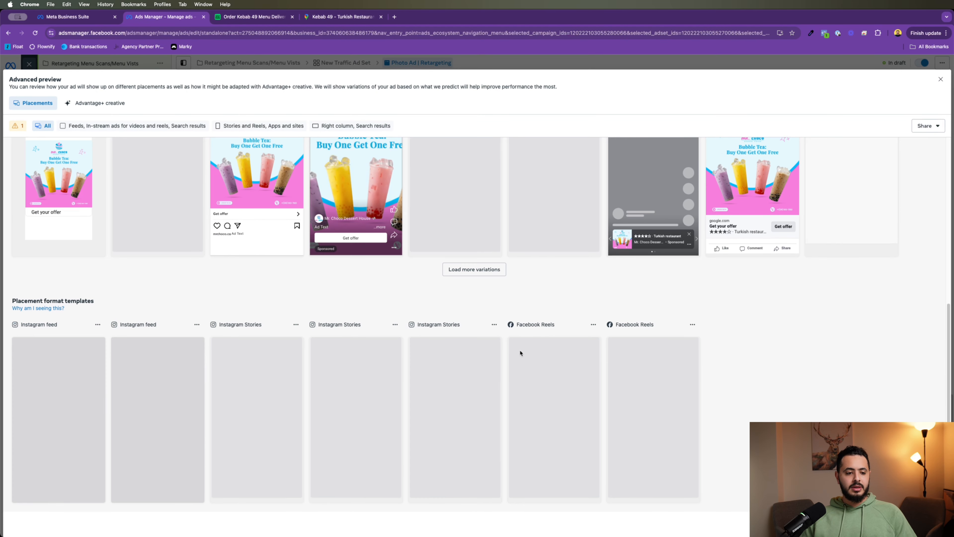
scroll(256, 224, "up", 5)
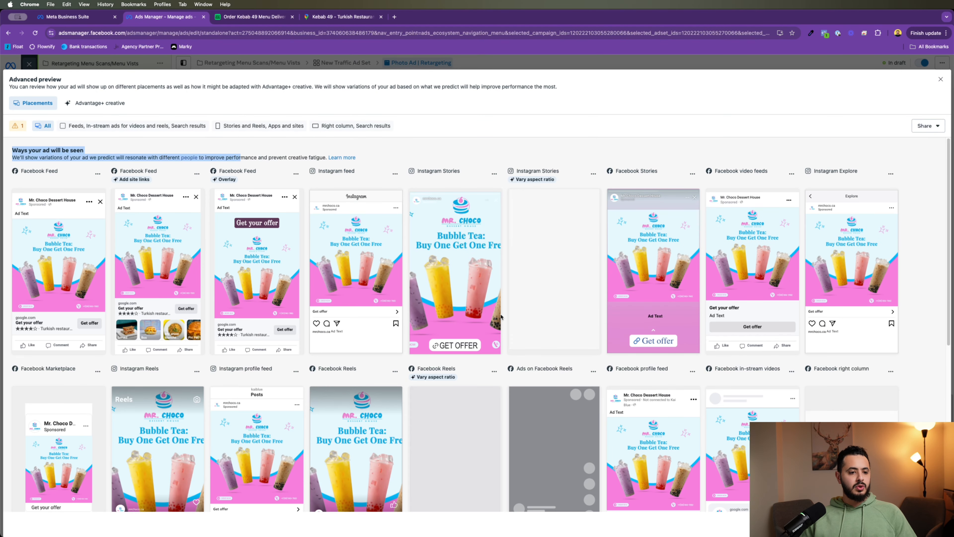
scroll(501, 317, "down", 8)
scroll(501, 317, "up", 8)
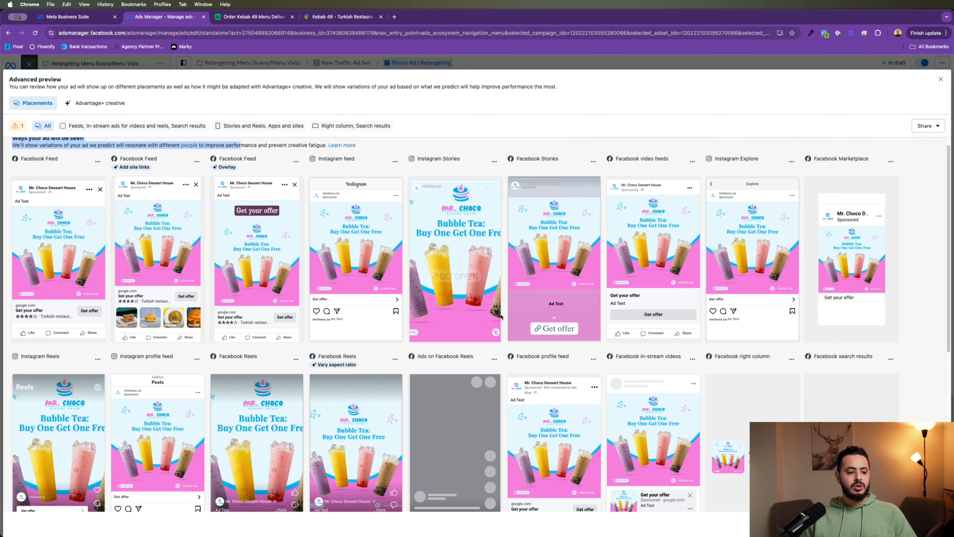
left_click(940, 79)
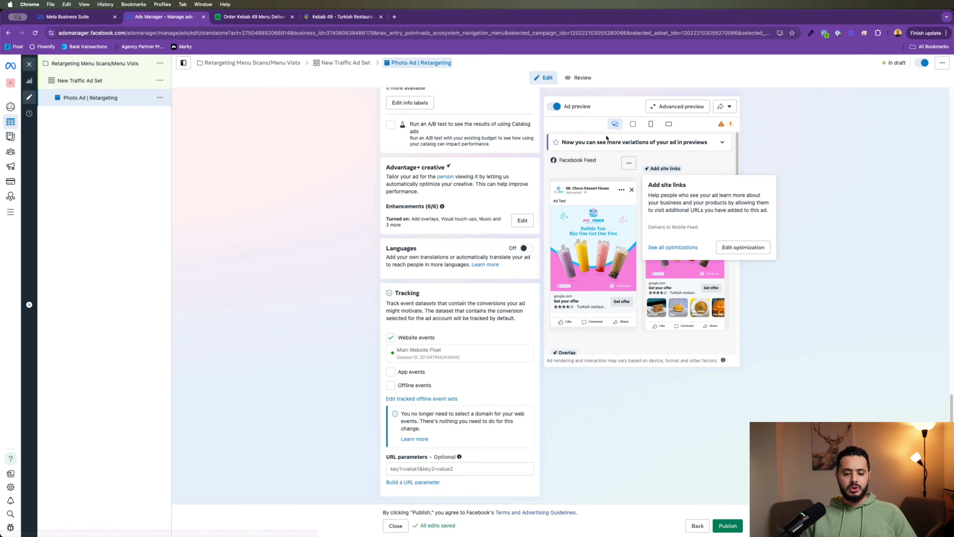
left_click(721, 523)
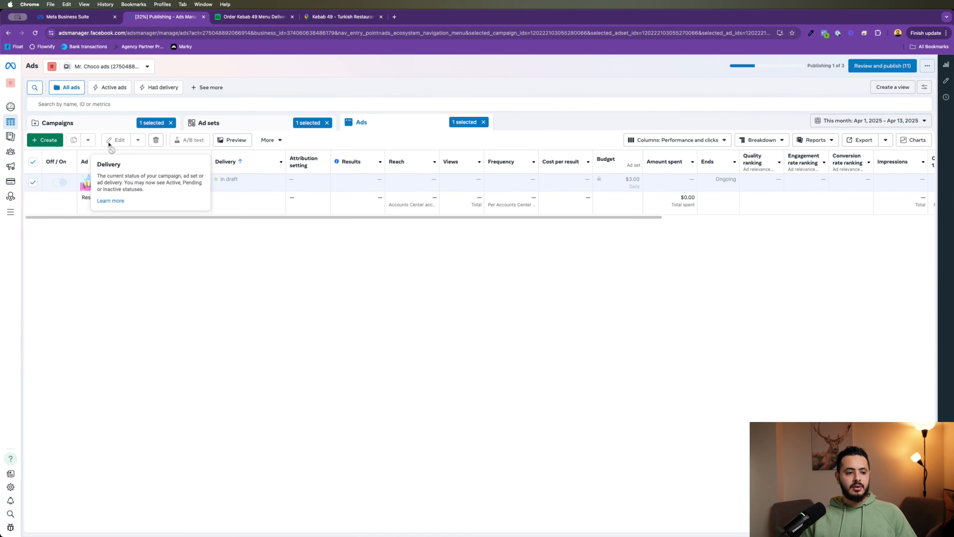